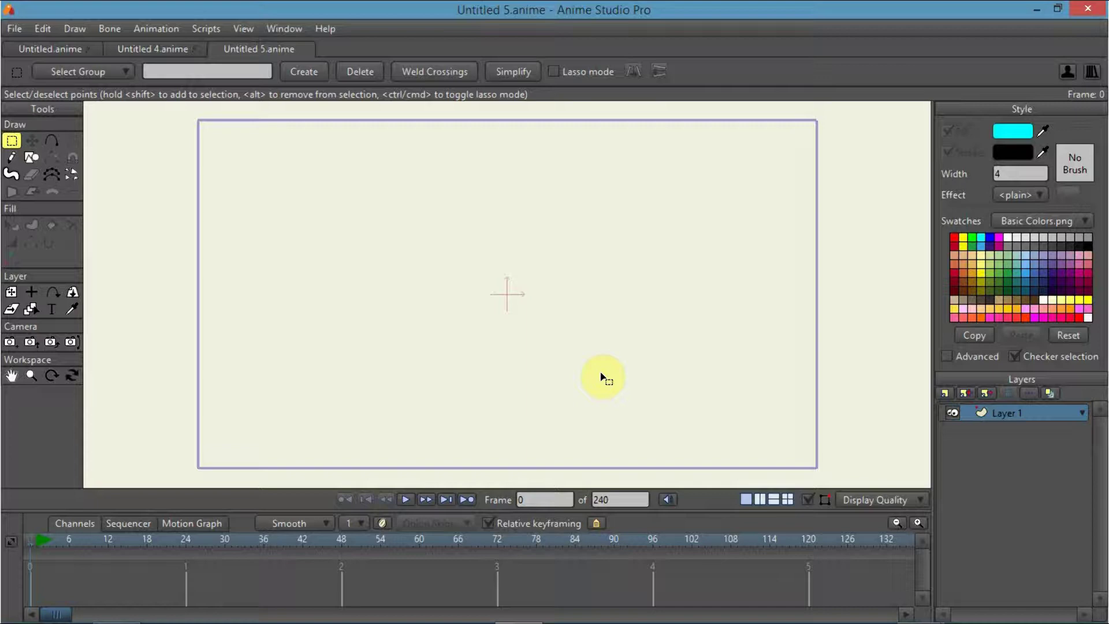
Set the fill color for new shapes to light blue from the Basic Colors swatches.
scroll(629, 335, "down", 2)
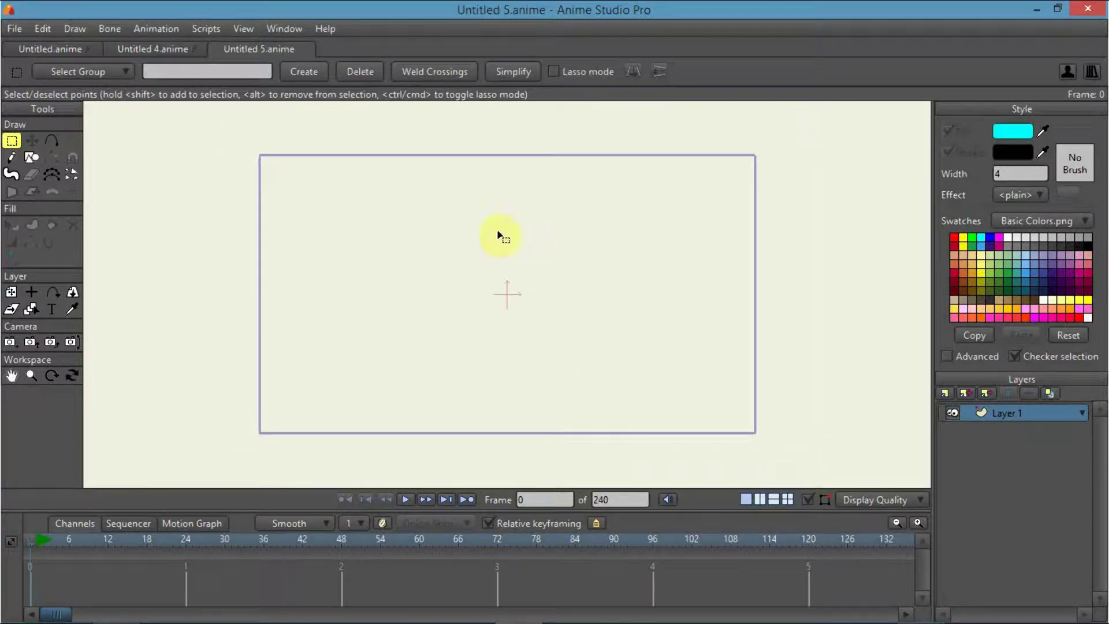
left_click_drag(540, 300, 500, 287)
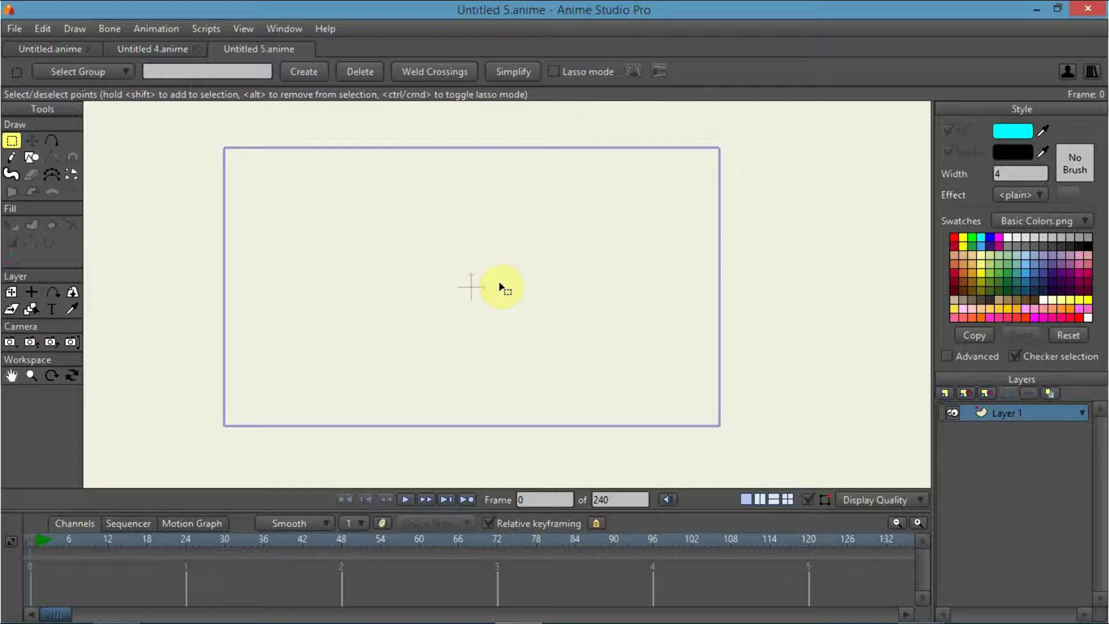
left_click(32, 158)
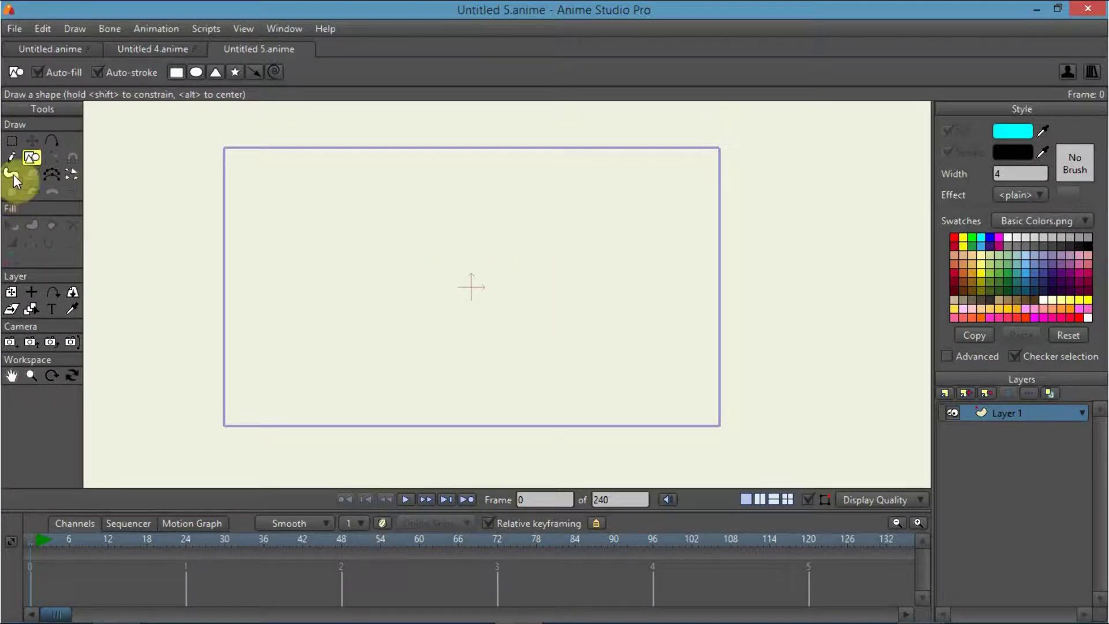
left_click(1026, 262)
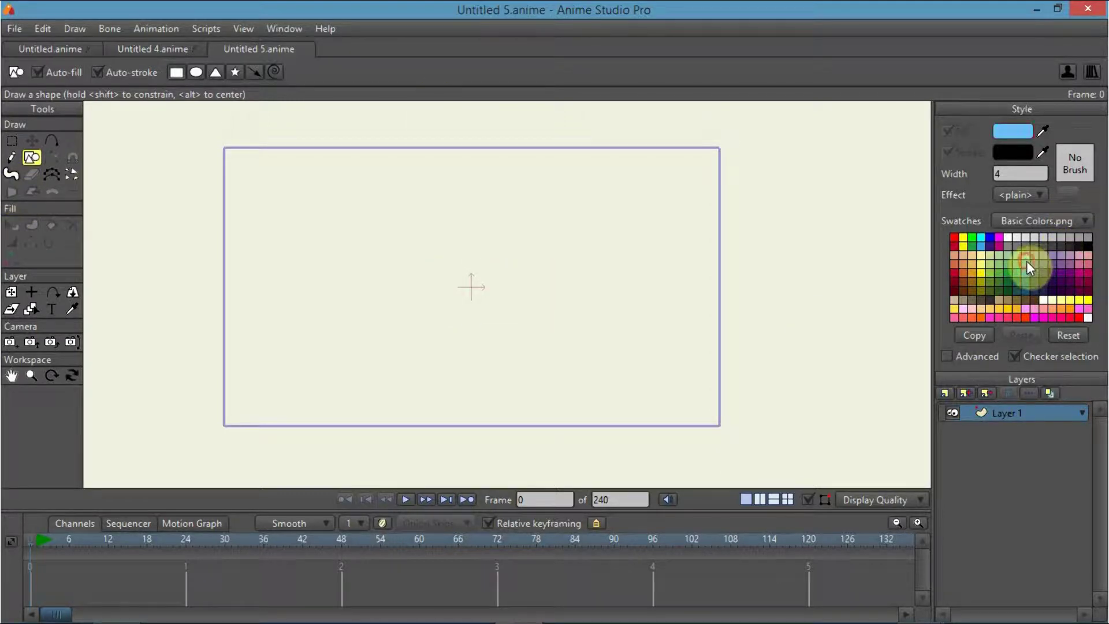
left_click(51, 141)
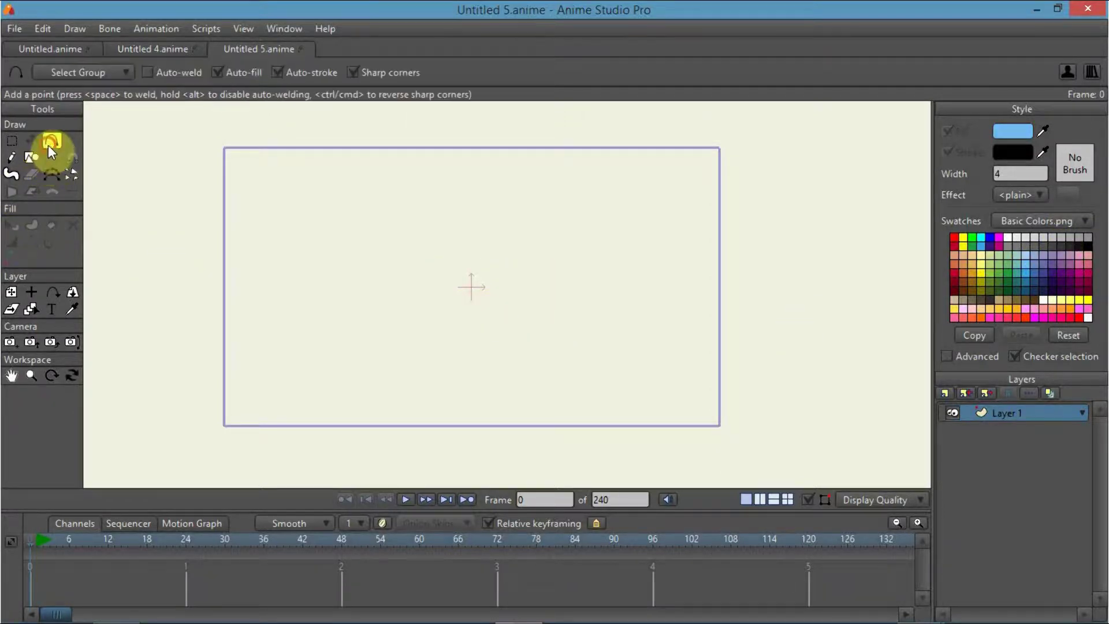
scroll(688, 277, "down", 2)
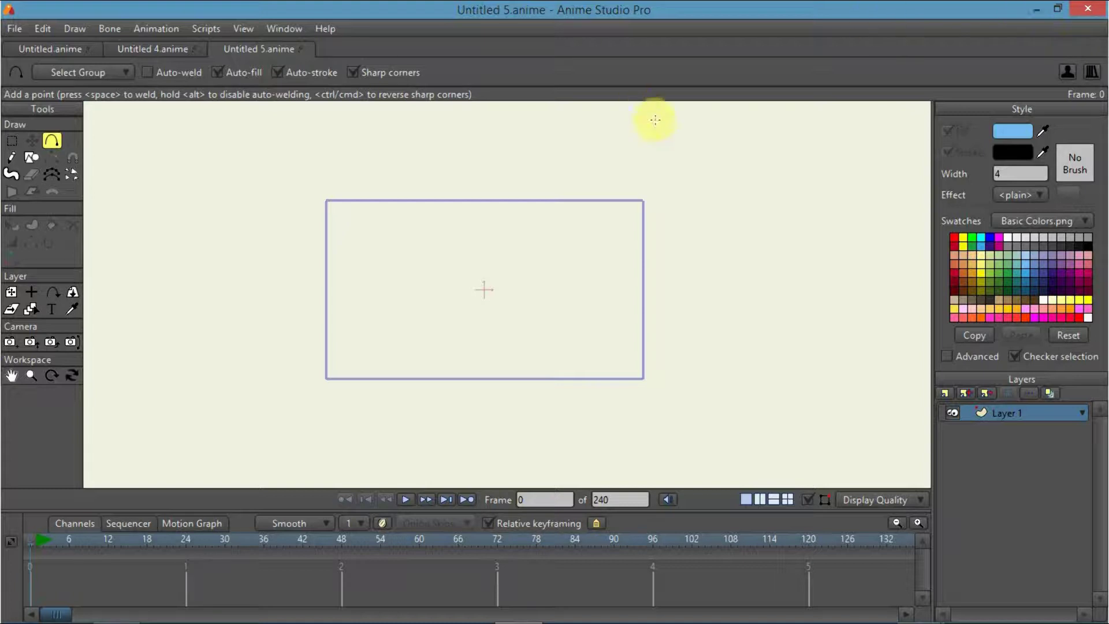
scroll(549, 245, "up", 2)
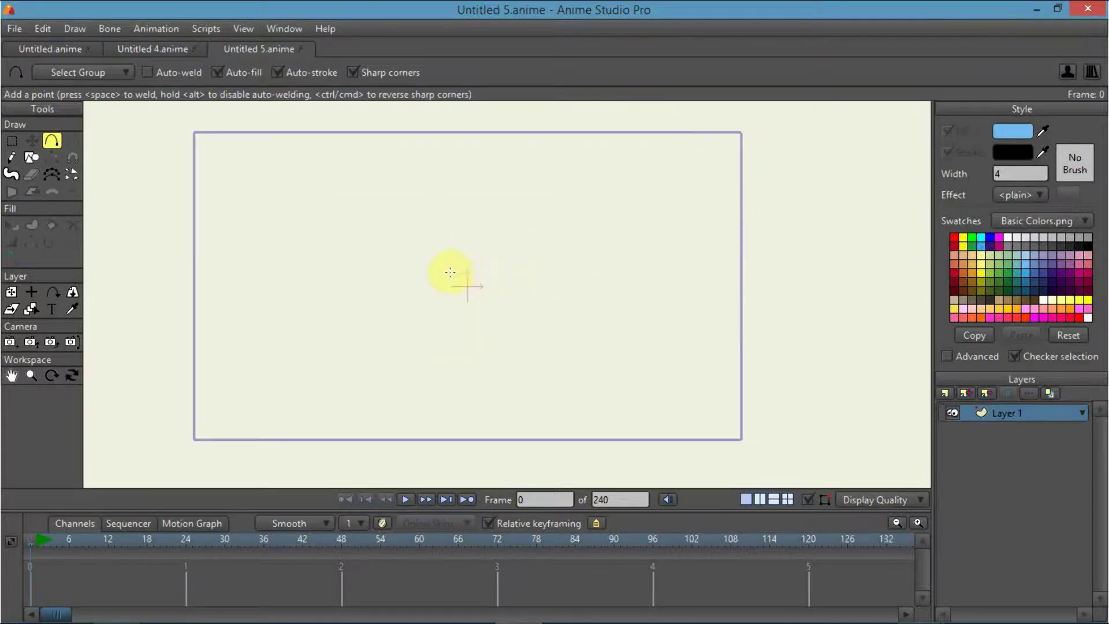
mouse_move(282, 202)
left_mouse_down()
mouse_move(576, 201)
mouse_move(558, 299)
mouse_move(571, 339)
mouse_move(272, 334)
left_mouse_up()
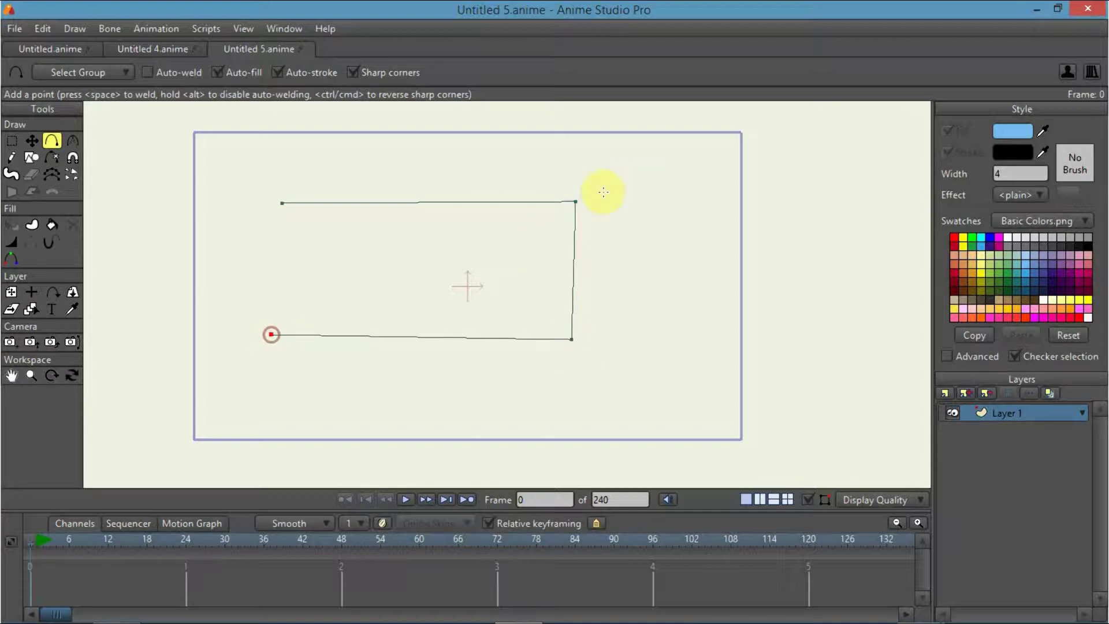
mouse_move(576, 201)
left_mouse_down()
mouse_move(749, 173)
mouse_move(752, 151)
left_mouse_up()
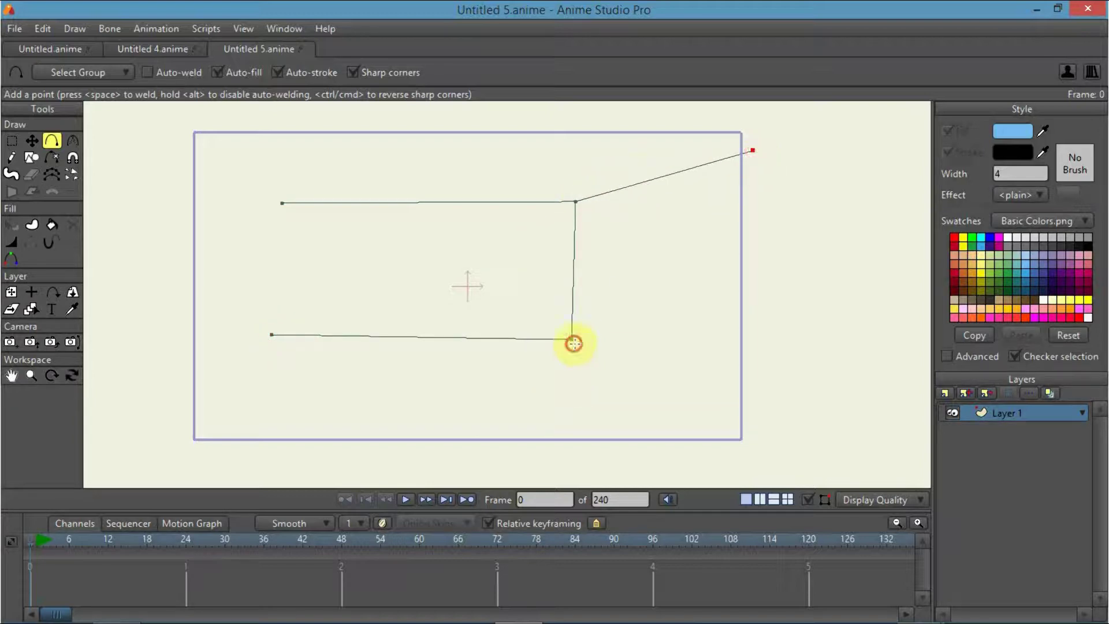
mouse_move(571, 339)
left_mouse_down()
mouse_move(847, 456)
mouse_move(540, 389)
mouse_move(557, 390)
left_mouse_up()
key("ctrl+z")
key("ctrl+z")
key("ctrl+z")
key("ctrl+z")
key("ctrl+z")
key("ctrl+z")
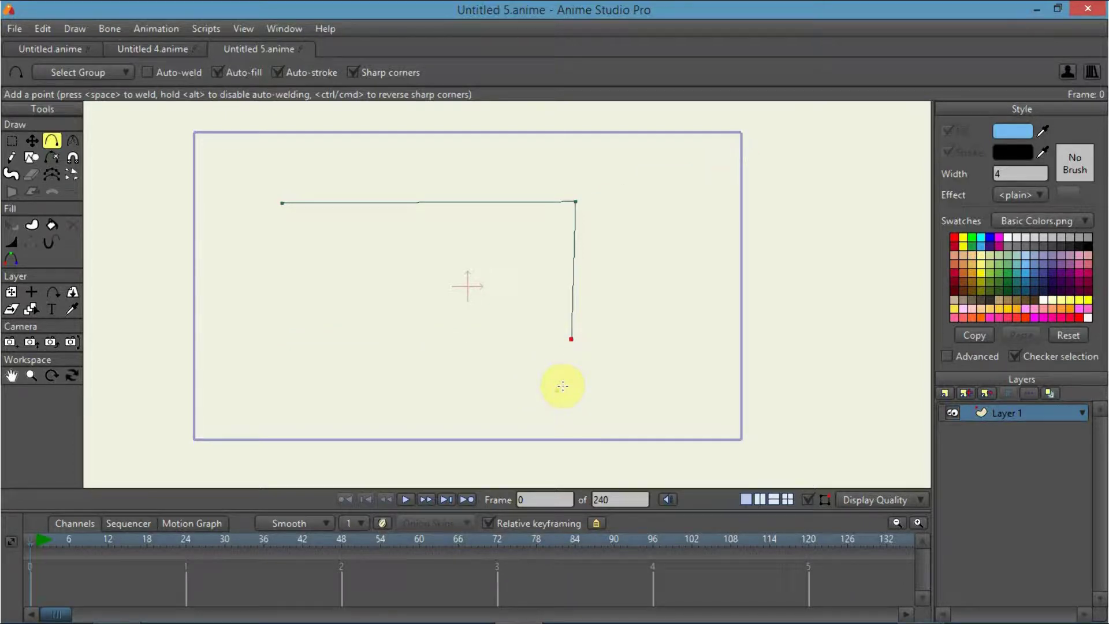
Draw a light-blue filled and stroked rectangle around the center of the frame as the back wall.
left_click(32, 157)
left_click(175, 72)
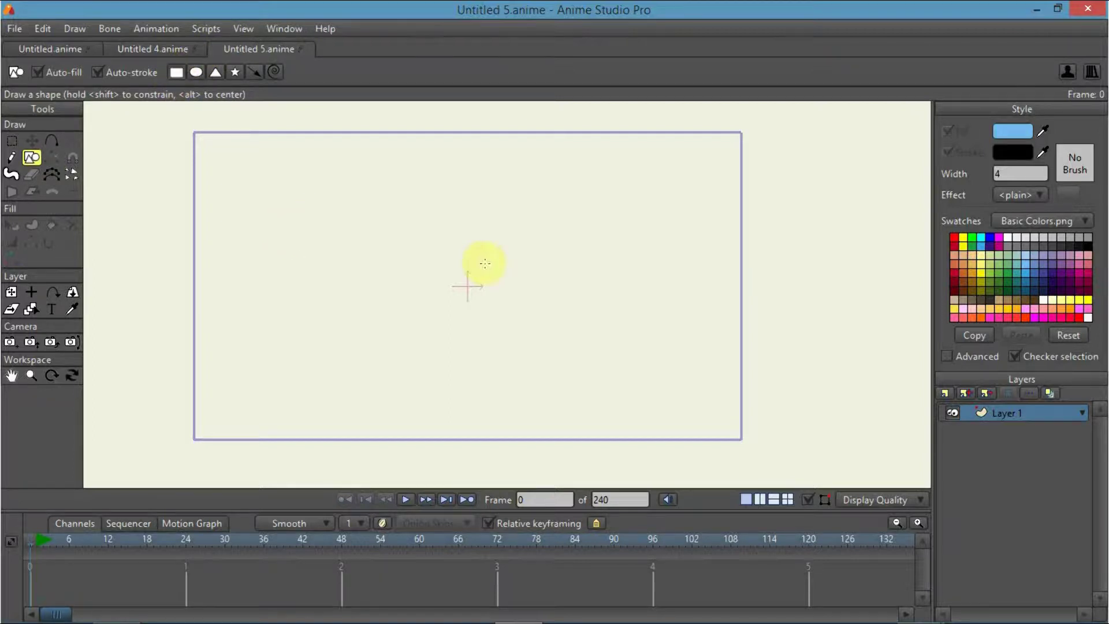
mouse_move(484, 263)
left_mouse_down()
mouse_move(532, 252)
mouse_move(498, 260)
left_mouse_up()
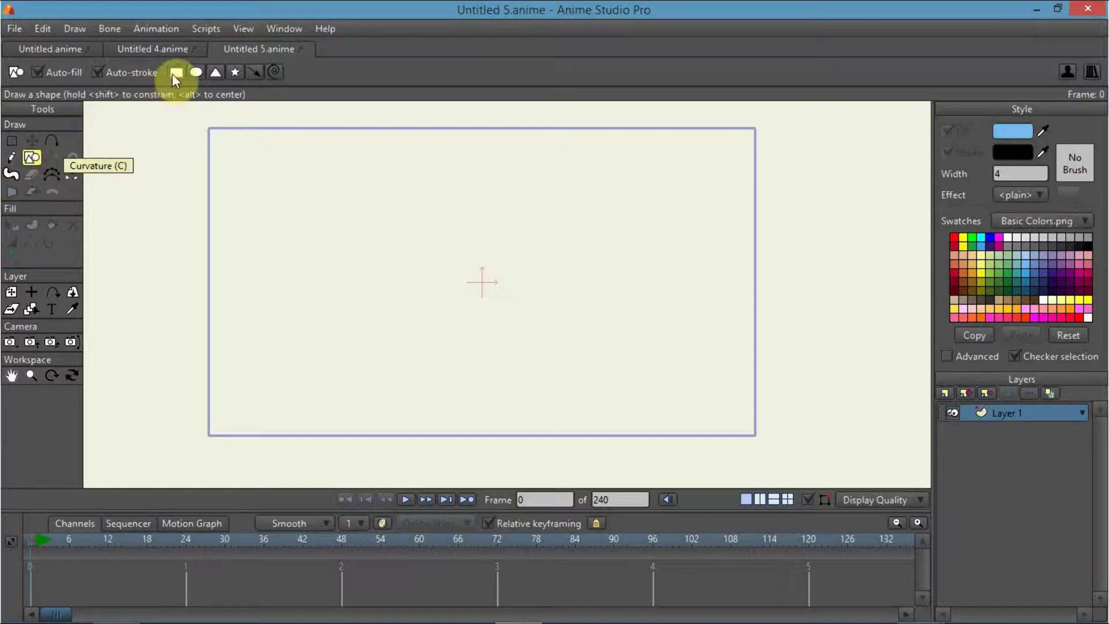
mouse_move(308, 192)
left_mouse_down()
mouse_move(324, 329)
mouse_move(574, 341)
mouse_move(661, 368)
mouse_move(569, 366)
mouse_move(750, 366)
mouse_move(571, 363)
mouse_move(538, 385)
mouse_move(639, 358)
mouse_move(666, 370)
left_mouse_up()
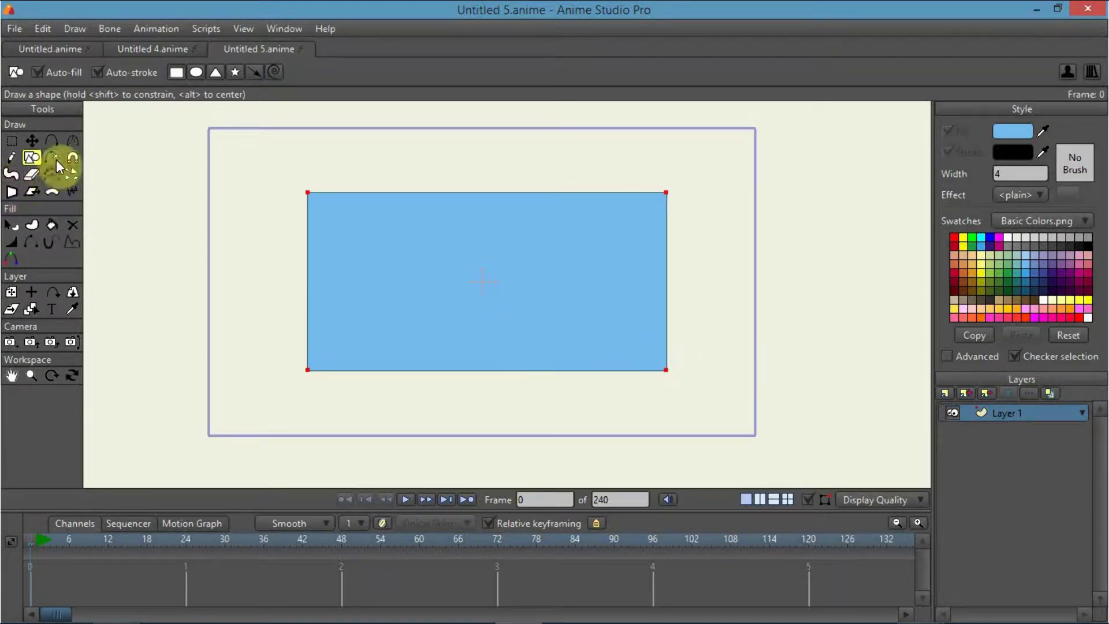
Extend lines outward from the rectangle's four corners and connect their outer ends along the top and both sides.
scroll(649, 268, "down", 1)
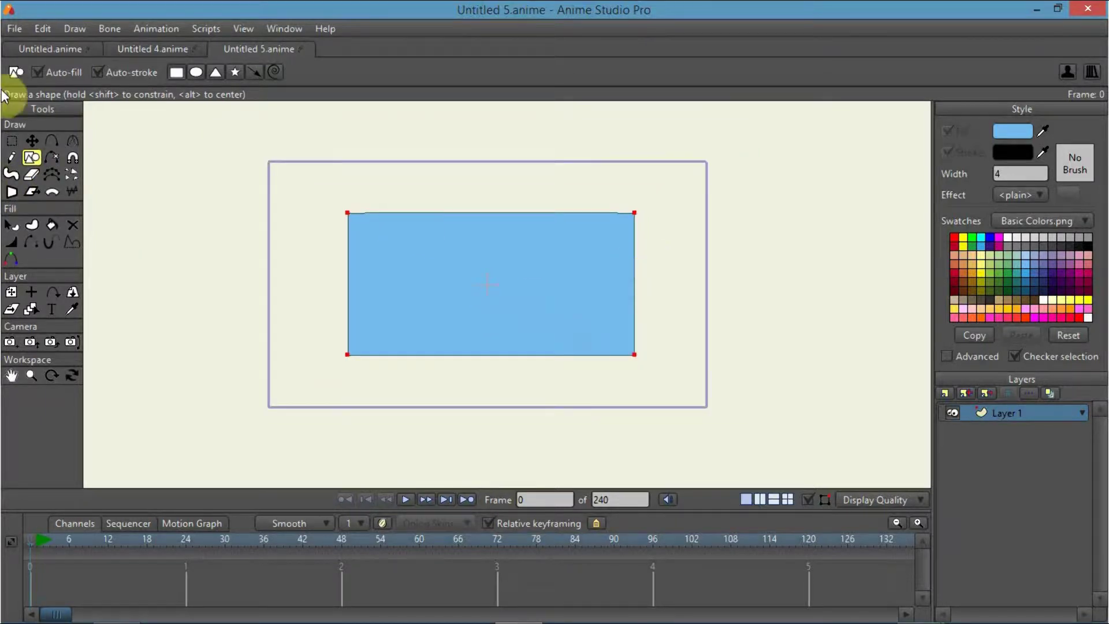
left_click(58, 141)
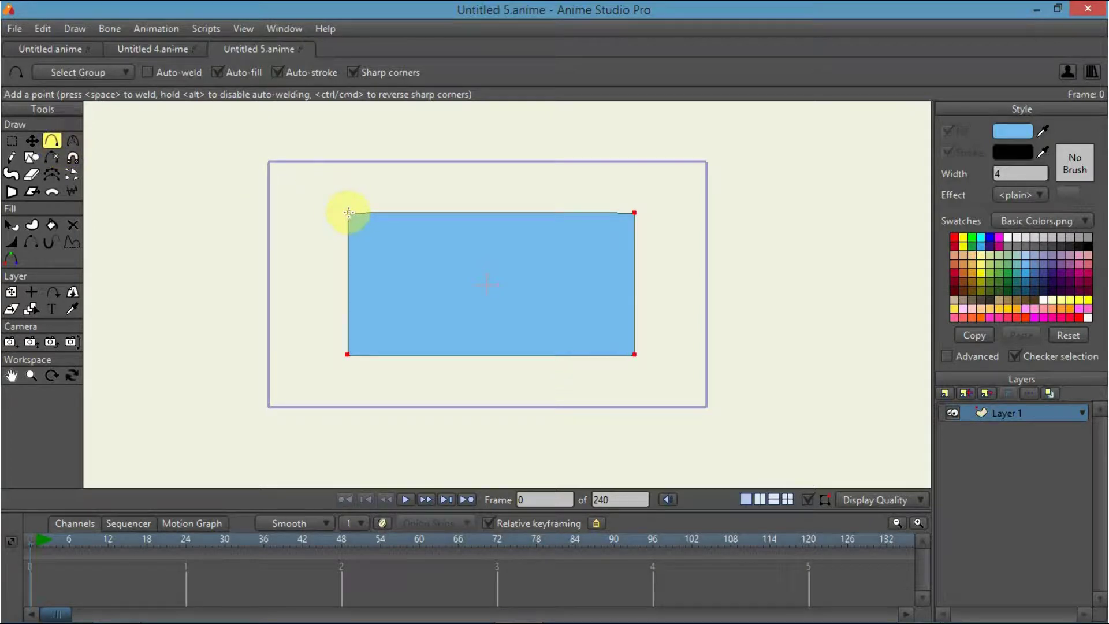
left_click_drag(349, 213, 254, 149)
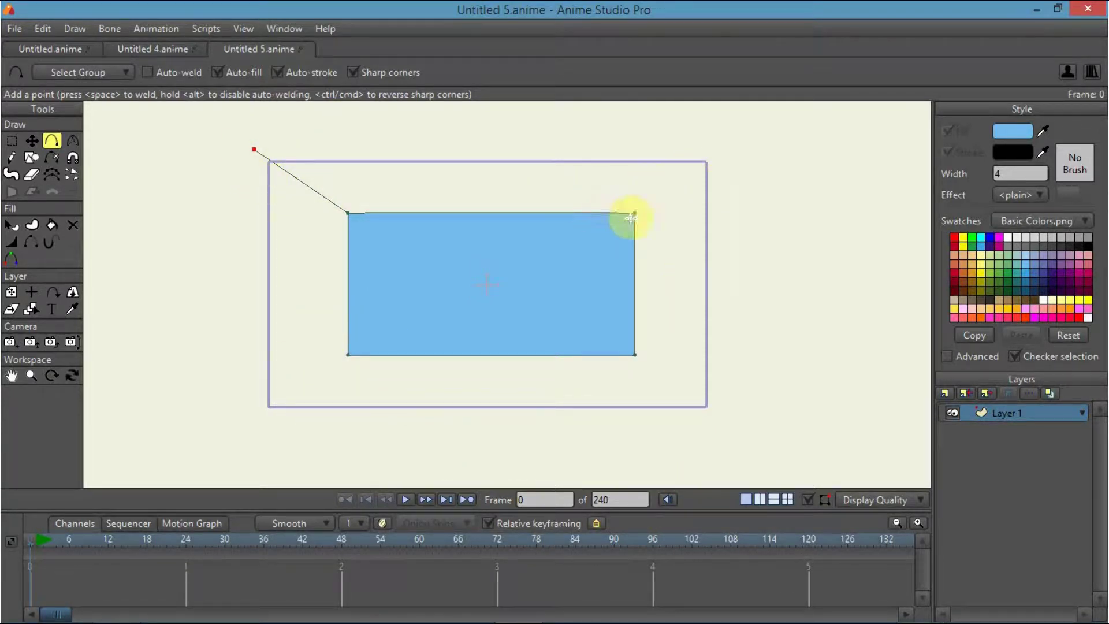
left_click_drag(635, 212, 683, 166)
left_click_drag(634, 355, 715, 419)
mouse_move(348, 355)
left_mouse_down()
mouse_move(292, 408)
mouse_move(266, 411)
mouse_move(255, 148)
mouse_move(635, 154)
mouse_move(684, 166)
mouse_move(716, 424)
left_mouse_up()
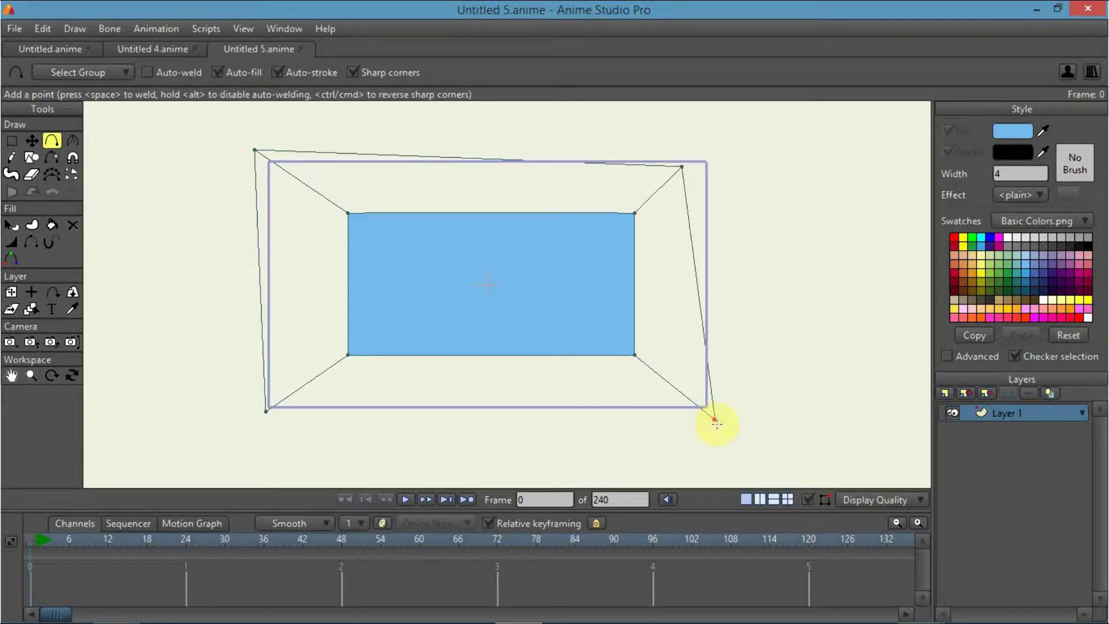
Render frame 0 to check how the unshaped lines look, and close the render.
left_click(22, 226)
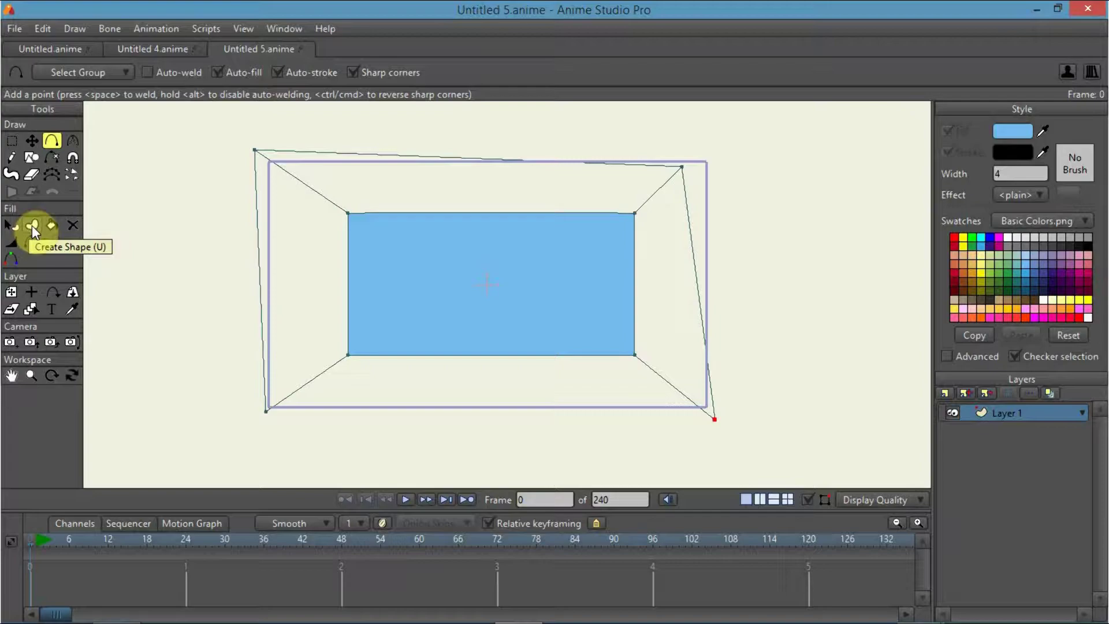
key("ctrl+r")
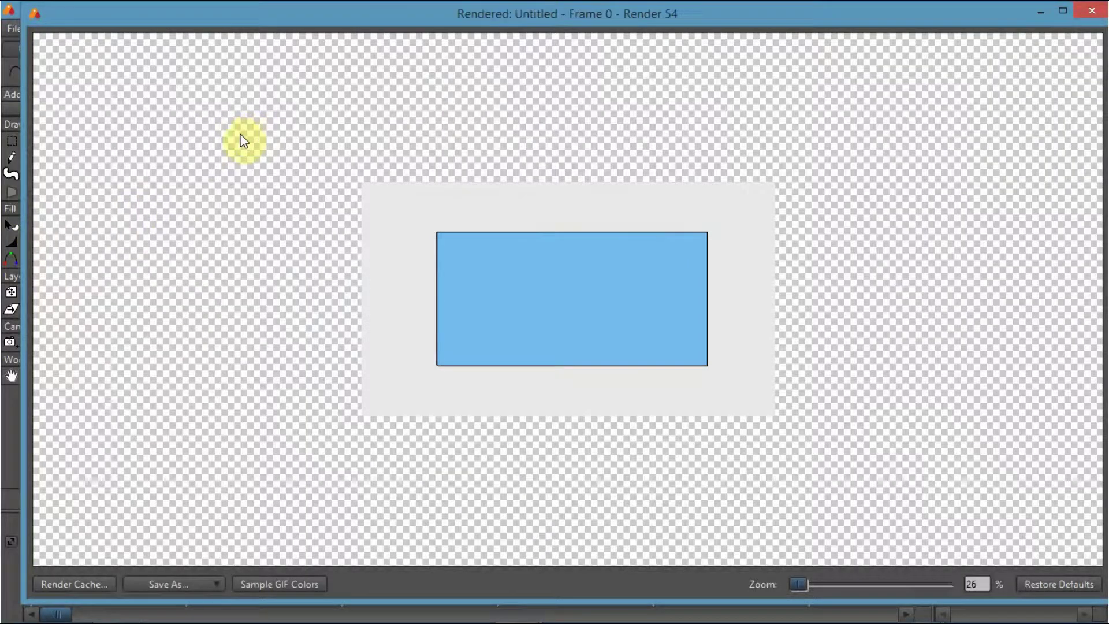
left_click(1097, 11)
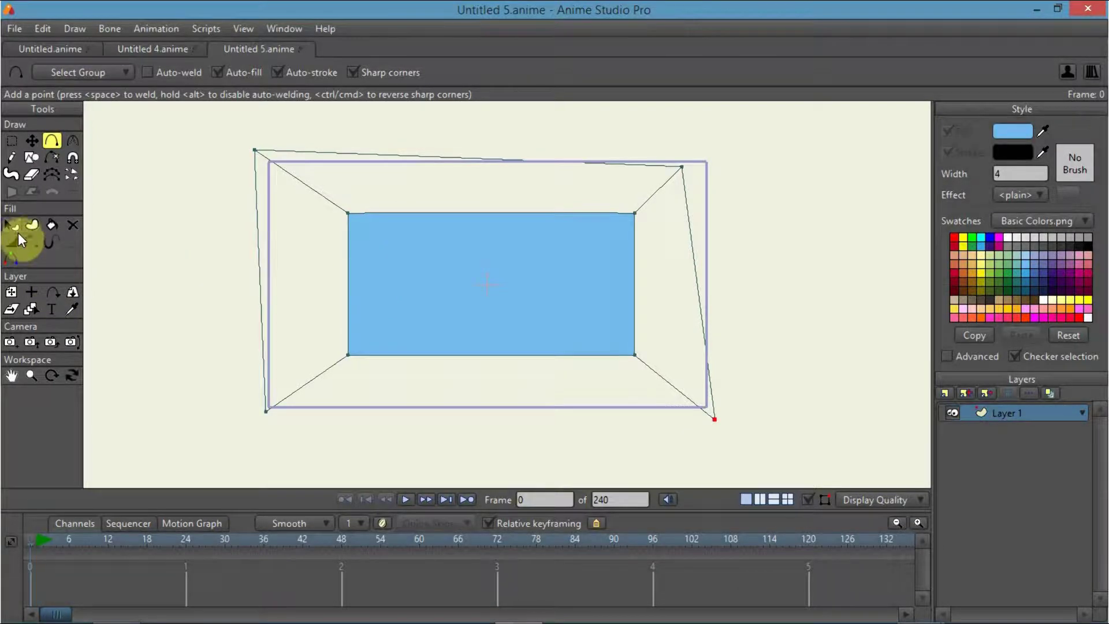
Create a light-blue shape with both fill and stroke from the edges of the left wall panel.
left_click(32, 225)
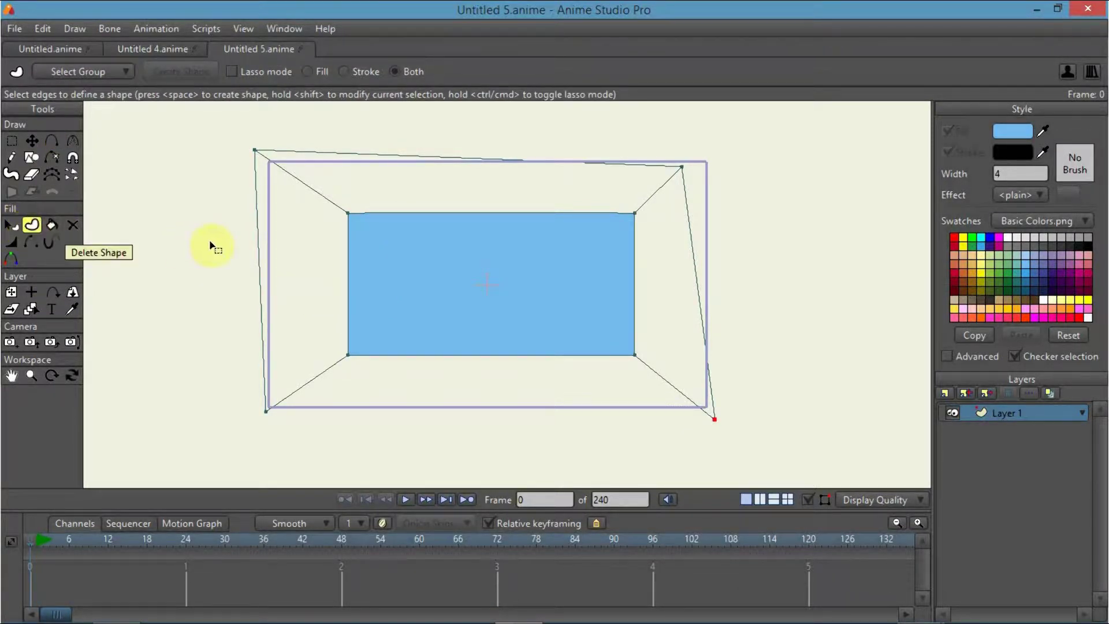
left_click(258, 245)
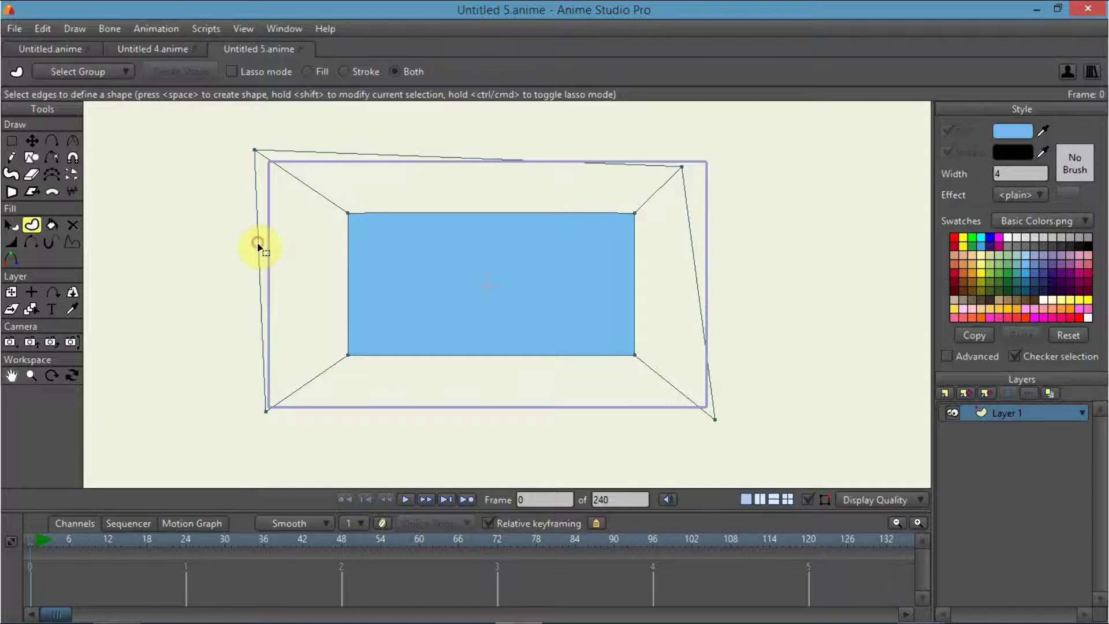
left_click(259, 245)
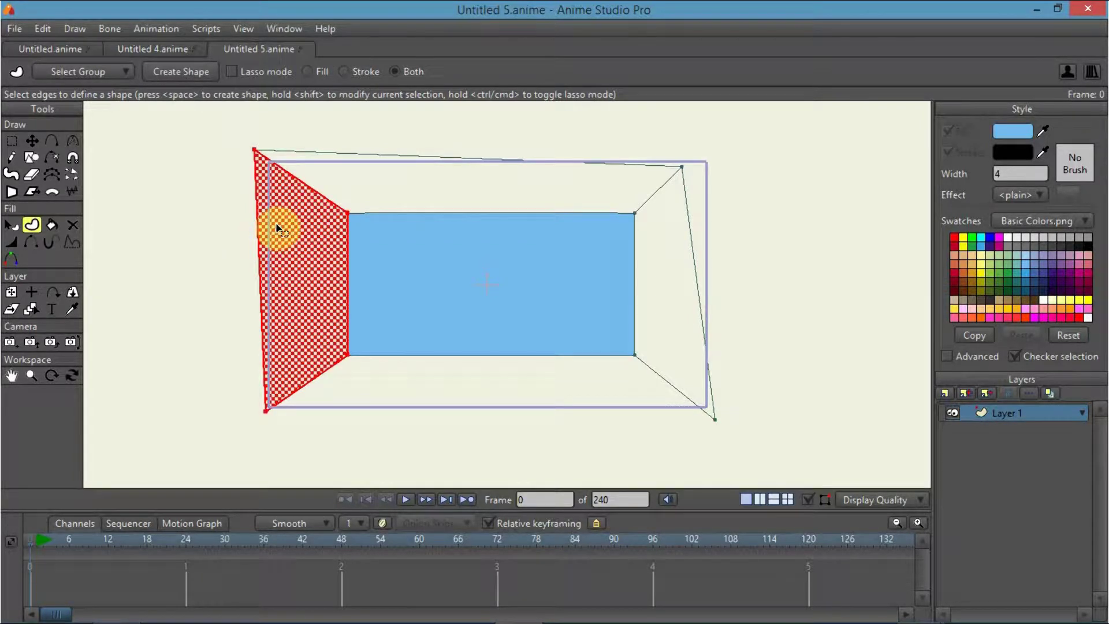
key("space")
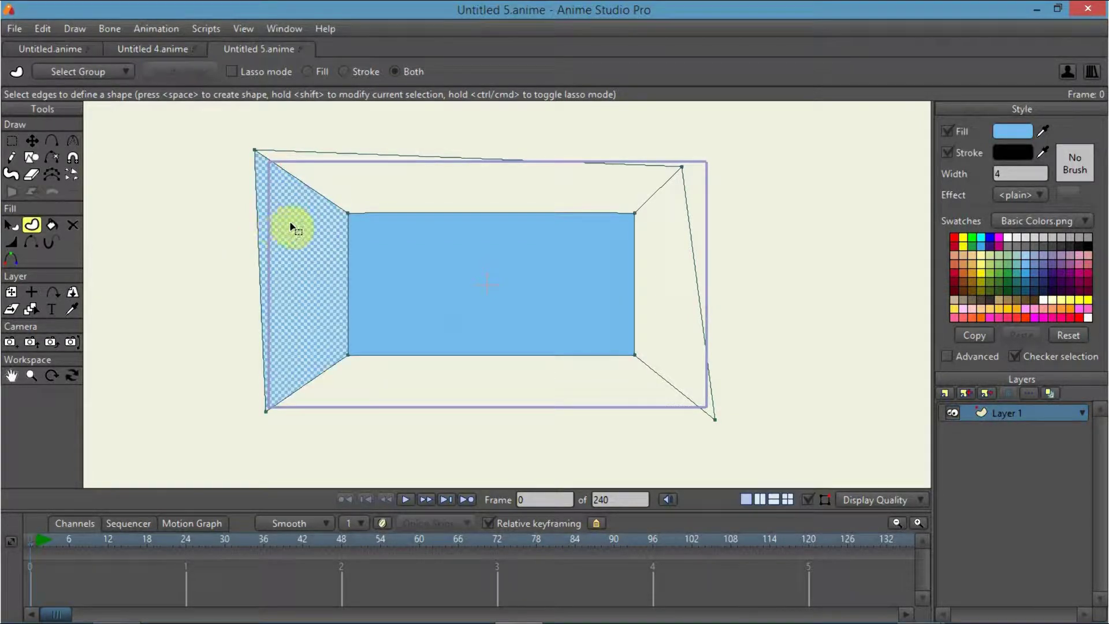
left_click(434, 158)
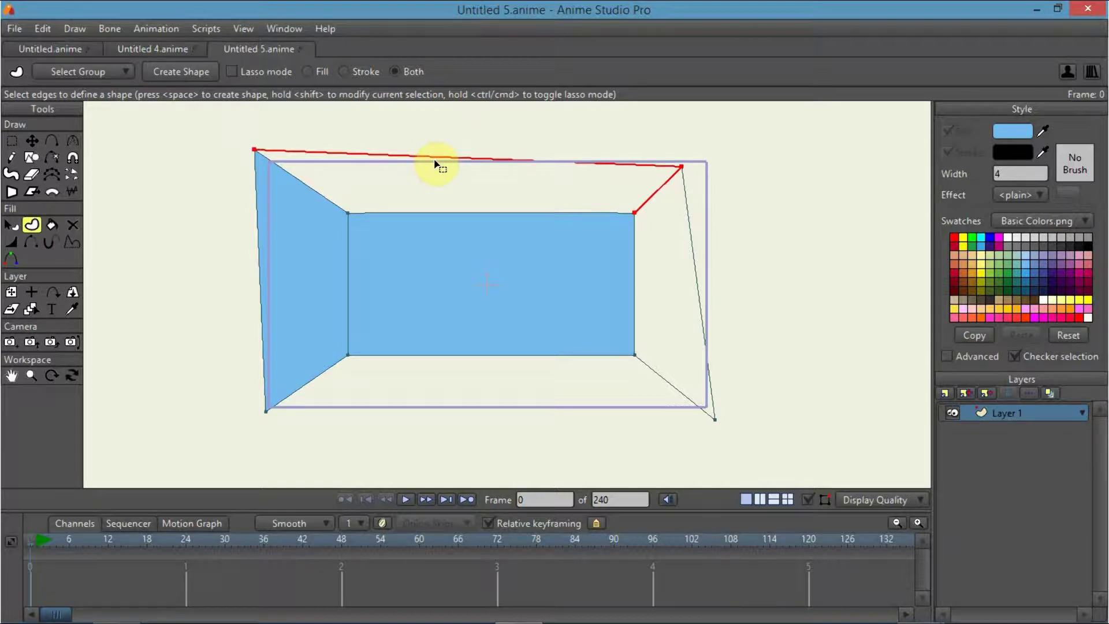
left_click(257, 245)
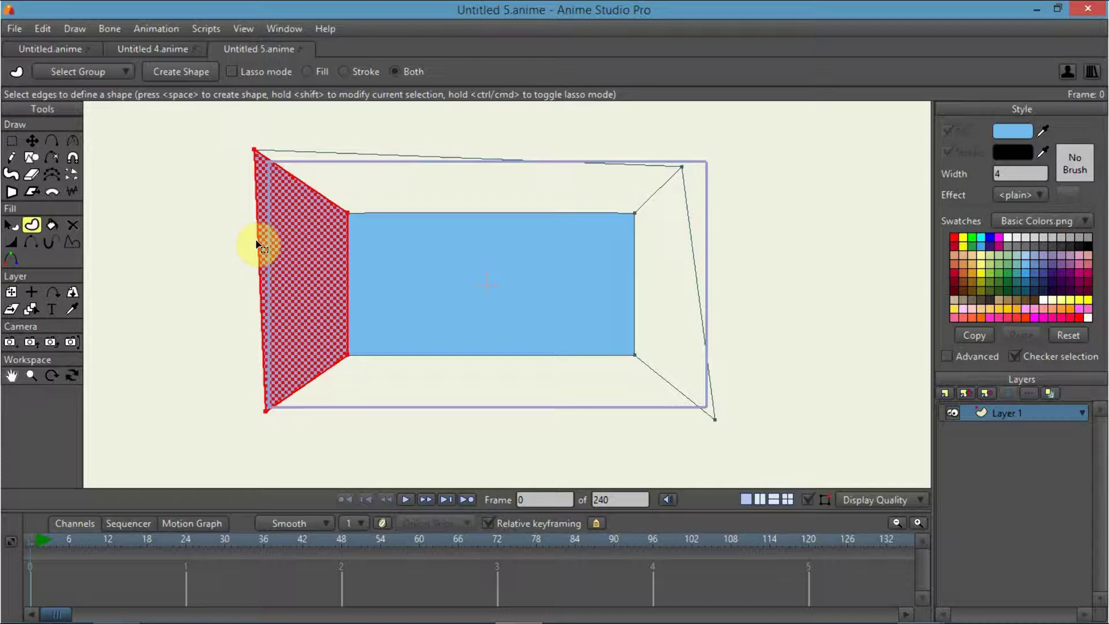
key("space")
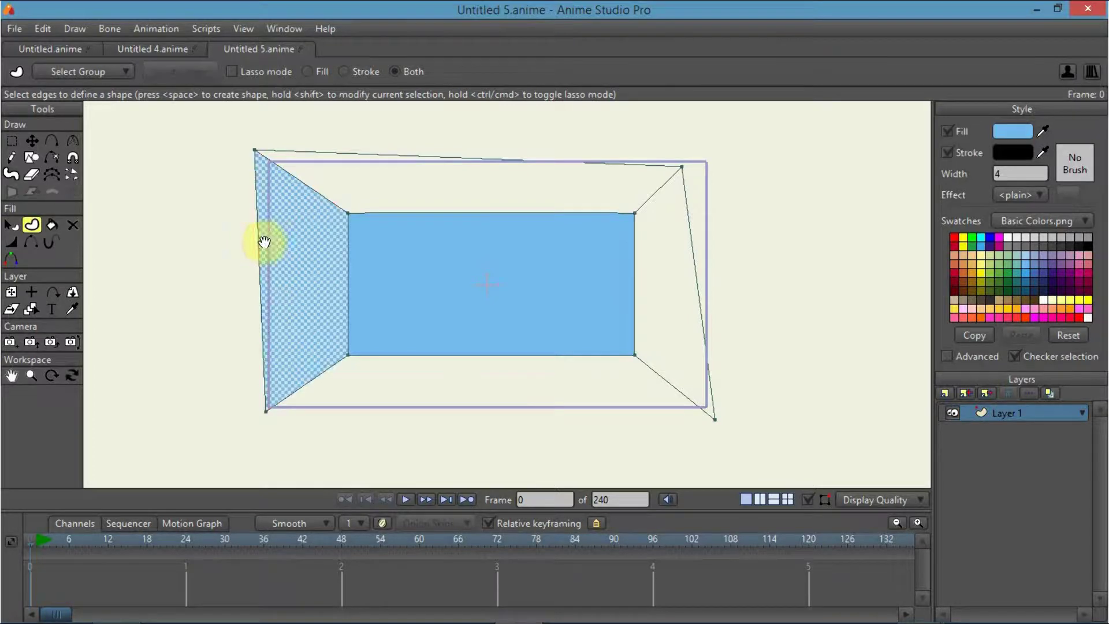
Create shapes from the upper outer edge and from the right wall's outer edges.
left_click(491, 164)
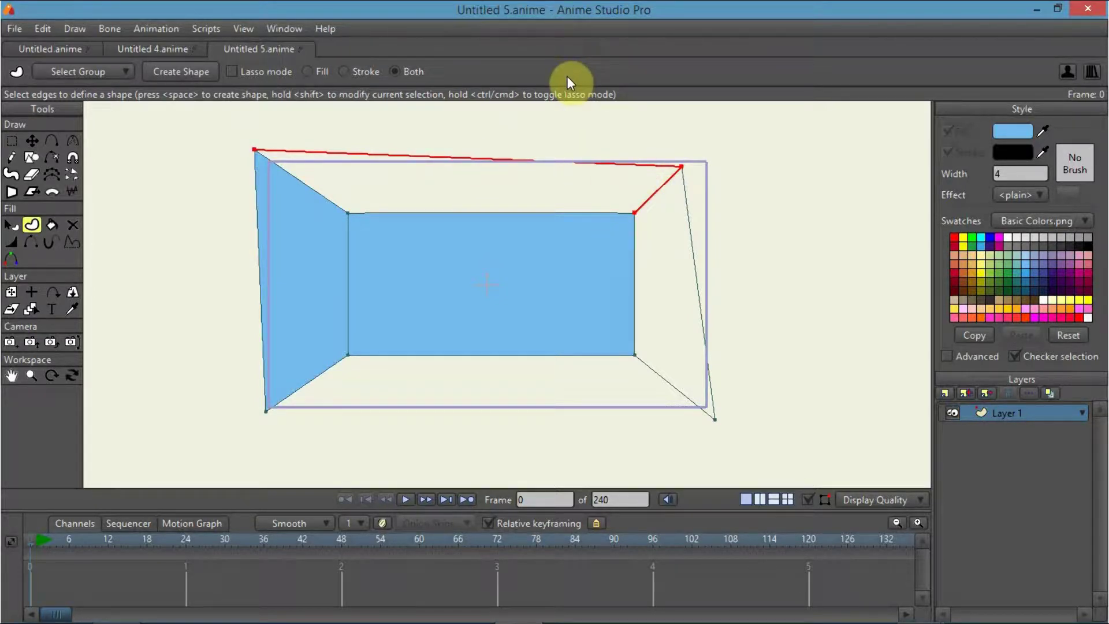
left_click(624, 124)
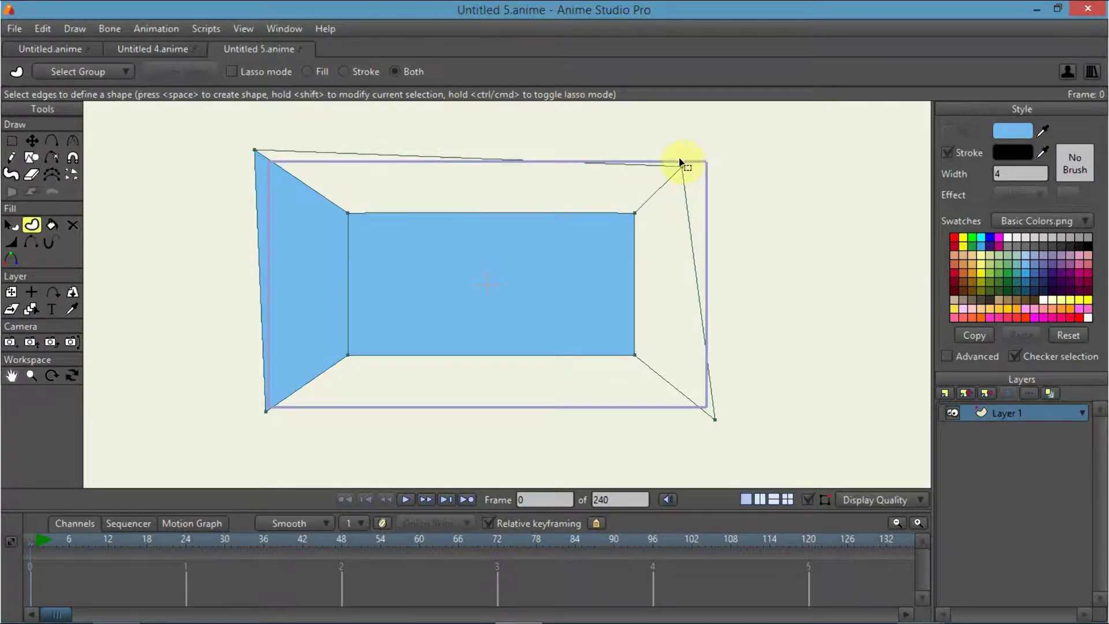
left_click(685, 200)
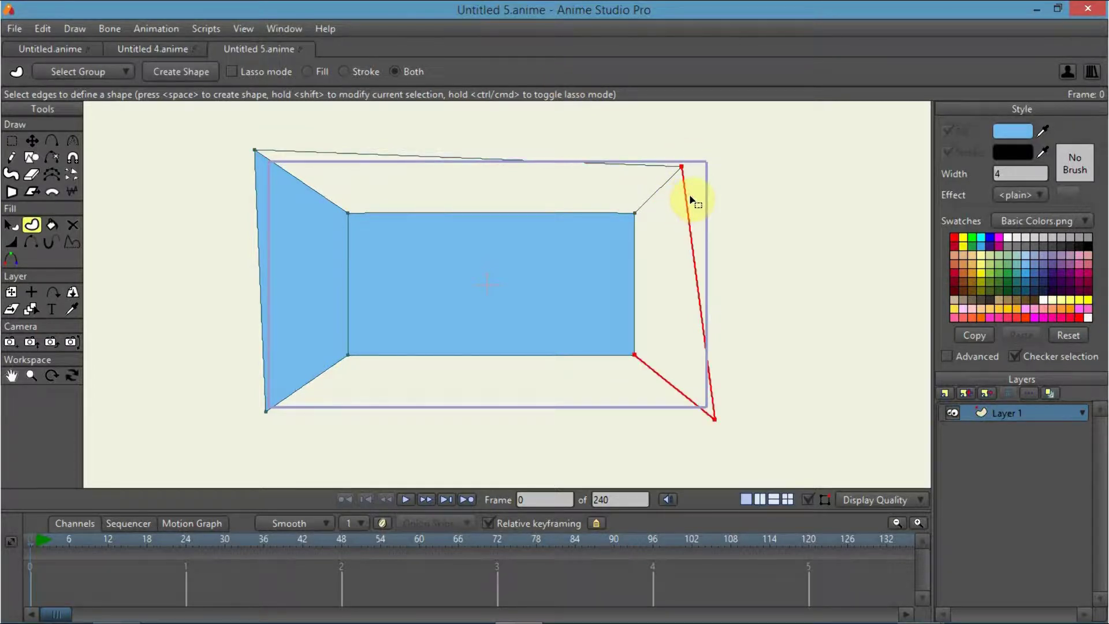
Connect the two lower outer corners with a line and create a shape from that edge.
left_click(53, 140)
left_click_drag(266, 412, 716, 420)
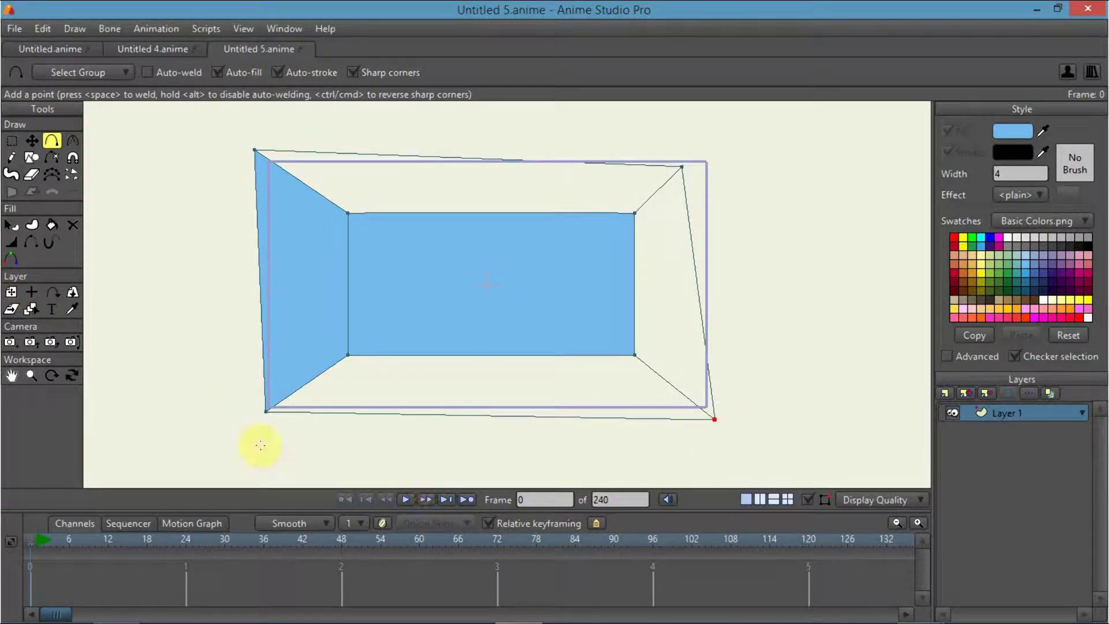
left_click(31, 225)
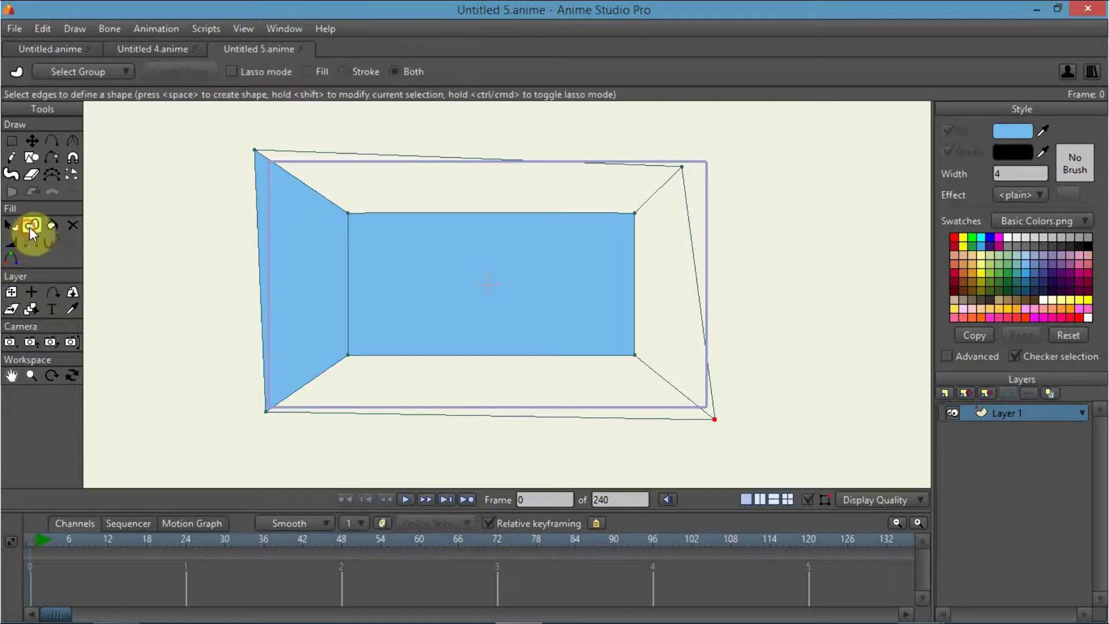
left_click(451, 415)
key("space")
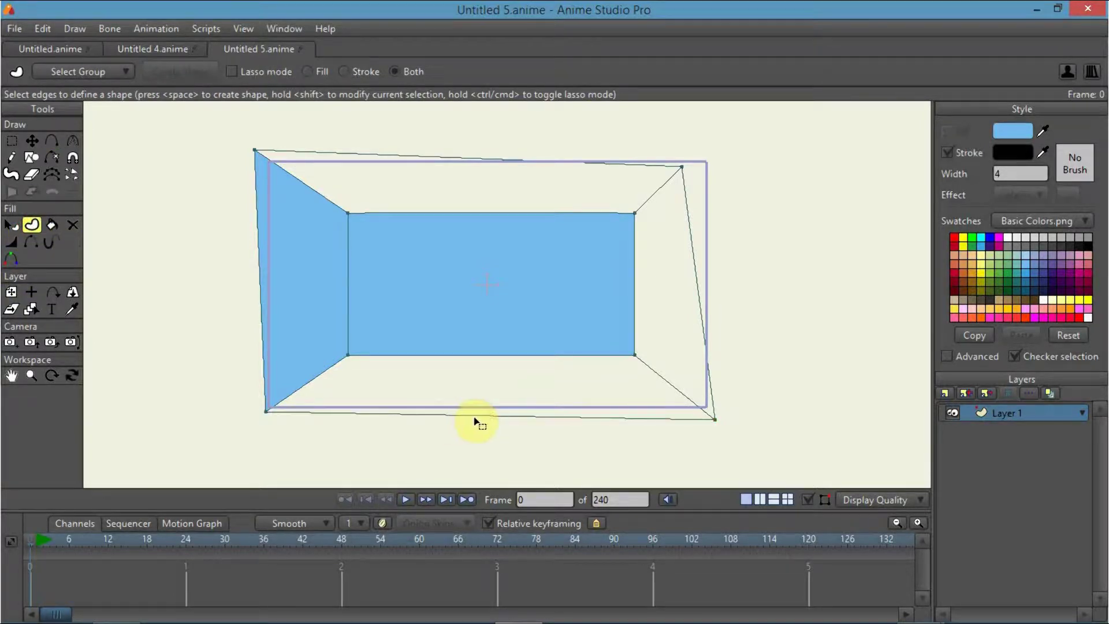
Render frame 0 to check the wall shapes and outlines, and close the render.
key("ctrl+r")
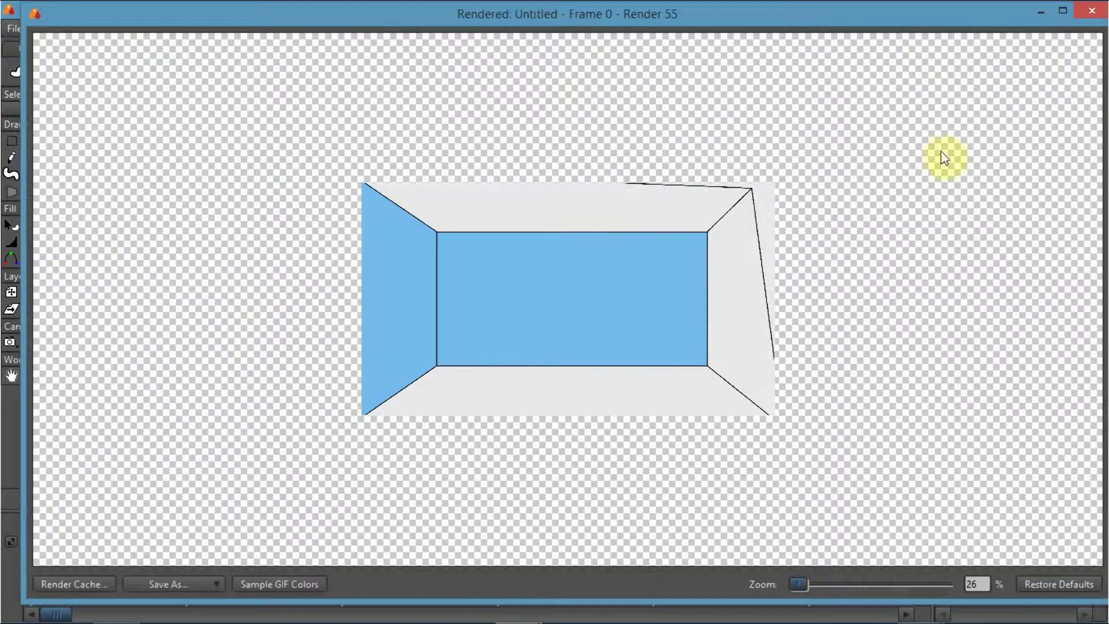
left_click(1091, 10)
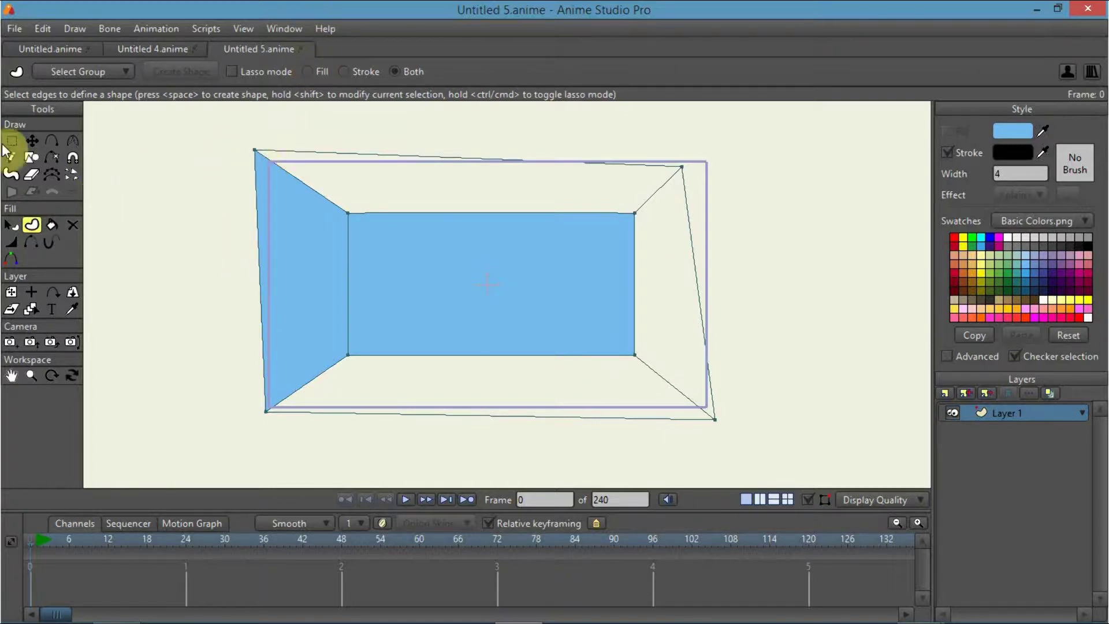
Fill the right wall and the floor panel with light blue using the Paint Bucket, applying both fill and stroke.
left_click(52, 225)
left_click(668, 308)
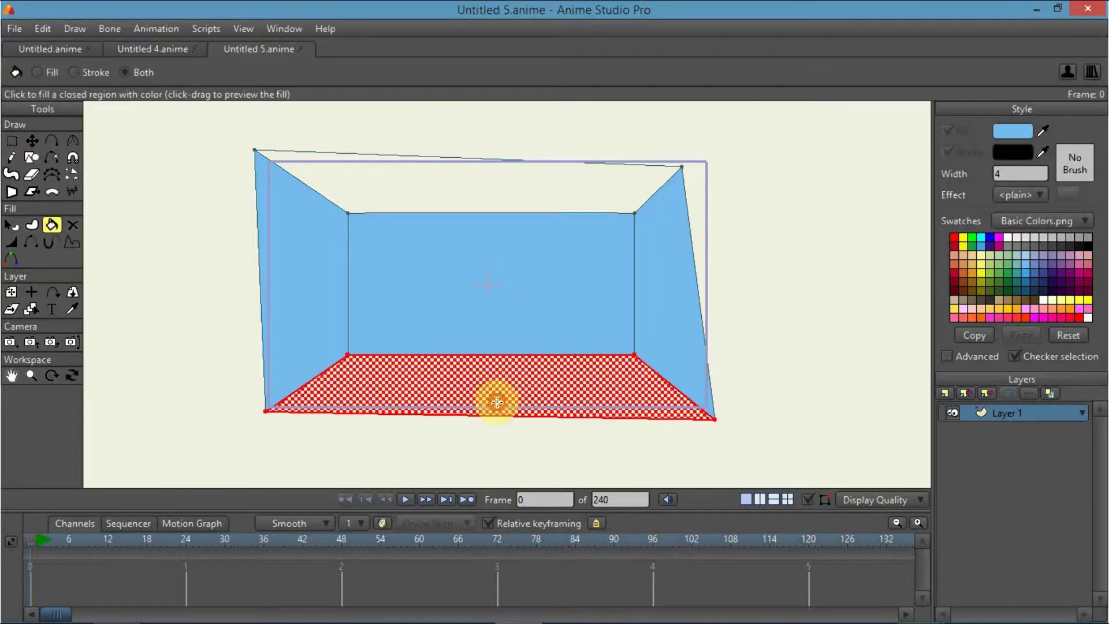
left_click(497, 401)
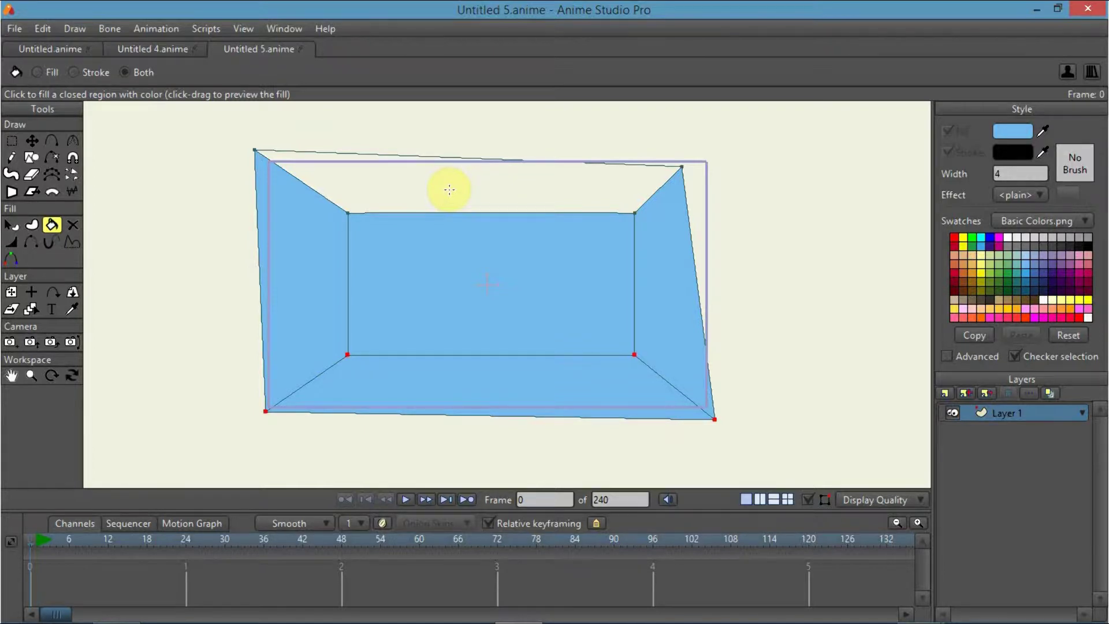
Move the room's upper-right outer corner point directly above the lower-right corner and level with the upper-left corner.
left_click(32, 141)
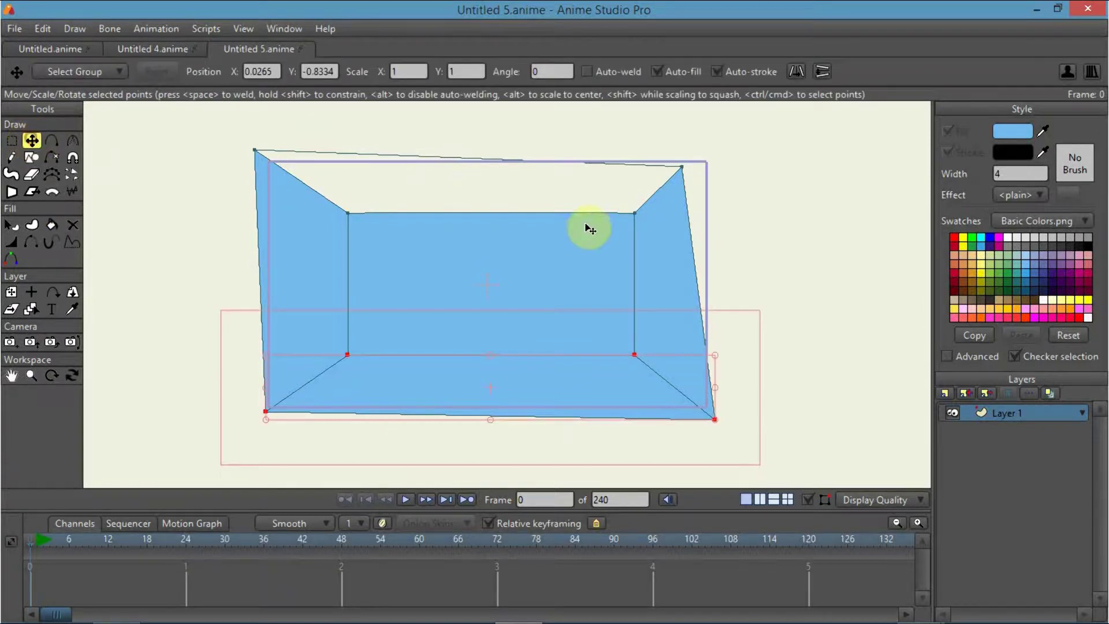
left_click(682, 168)
left_click_drag(703, 167, 714, 165)
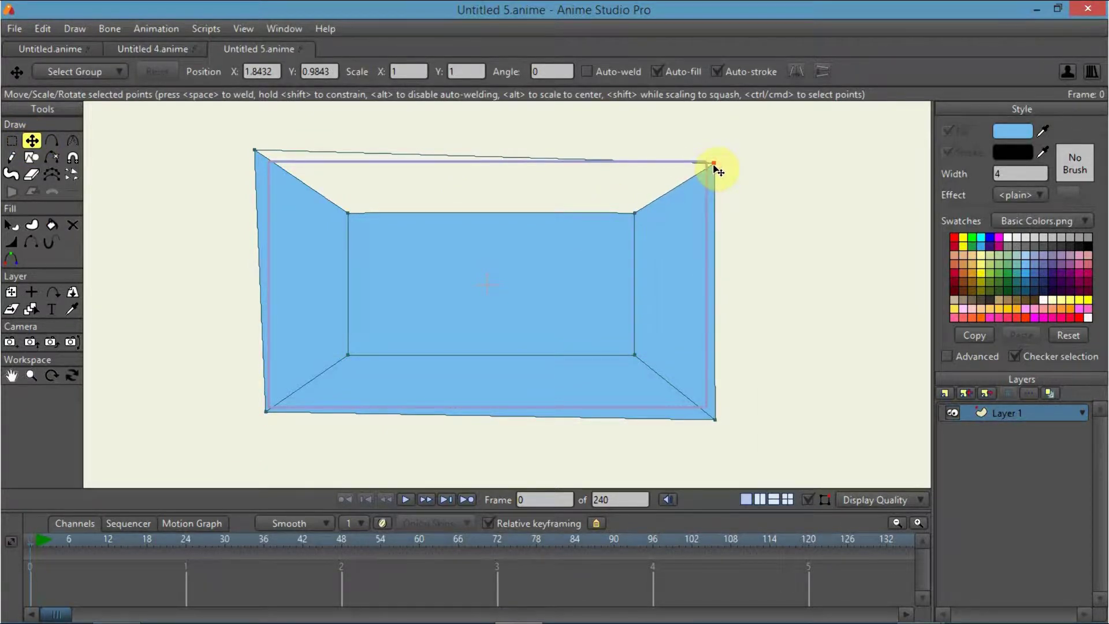
left_click_drag(715, 169, 713, 169)
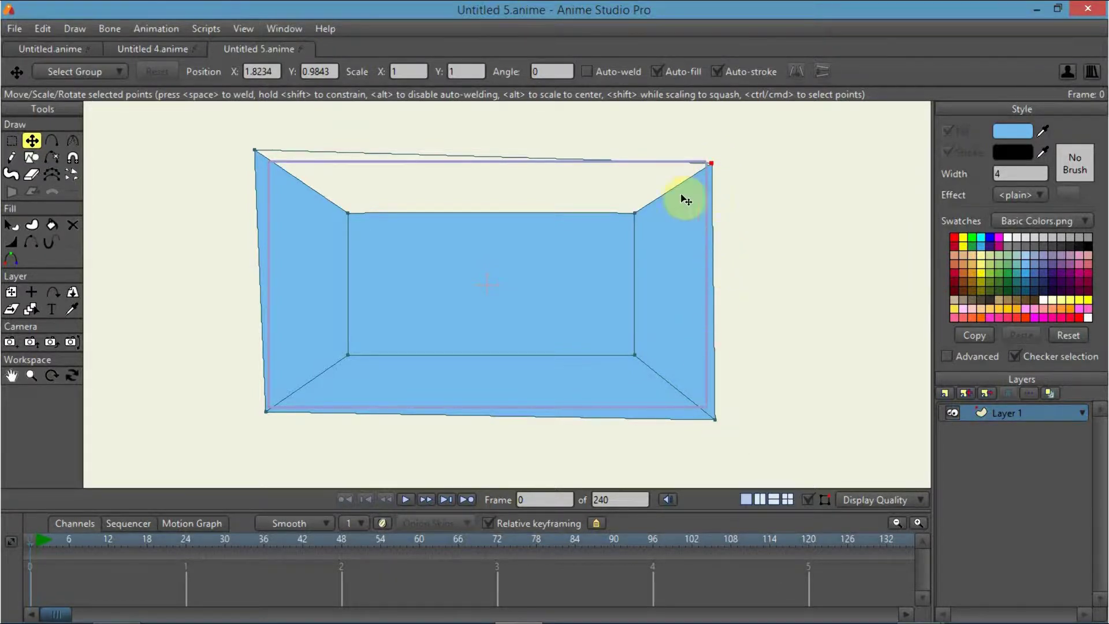
left_click_drag(713, 163, 718, 164)
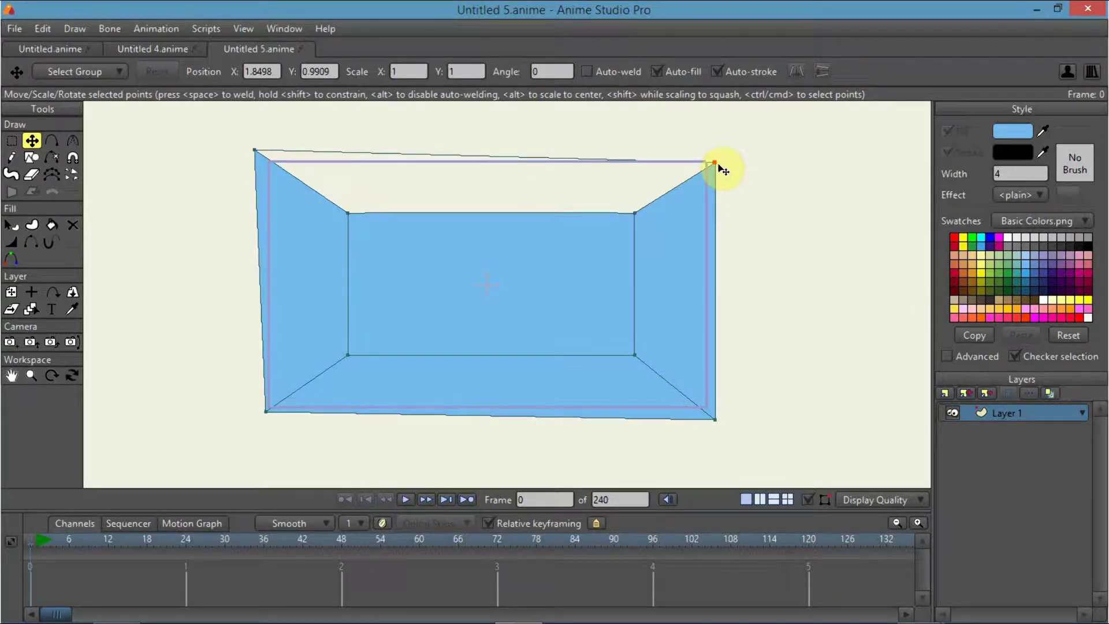
left_click_drag(718, 165, 715, 150)
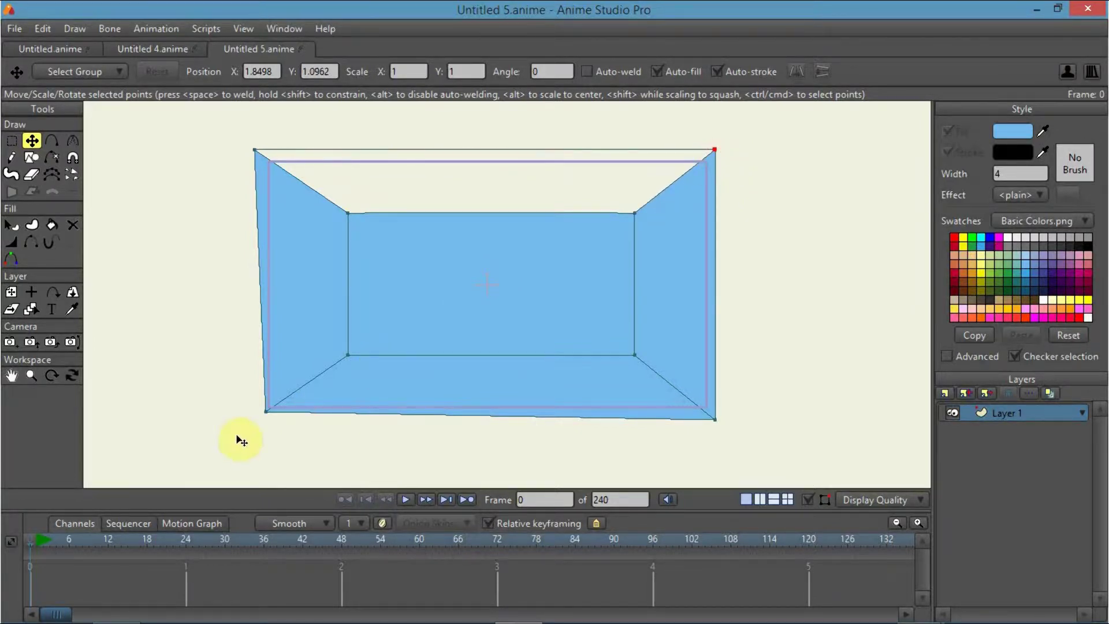
Square up the two lower outer corners with the upper ones using the grid as a guide, and check the room in a render.
key("ctrl+g")
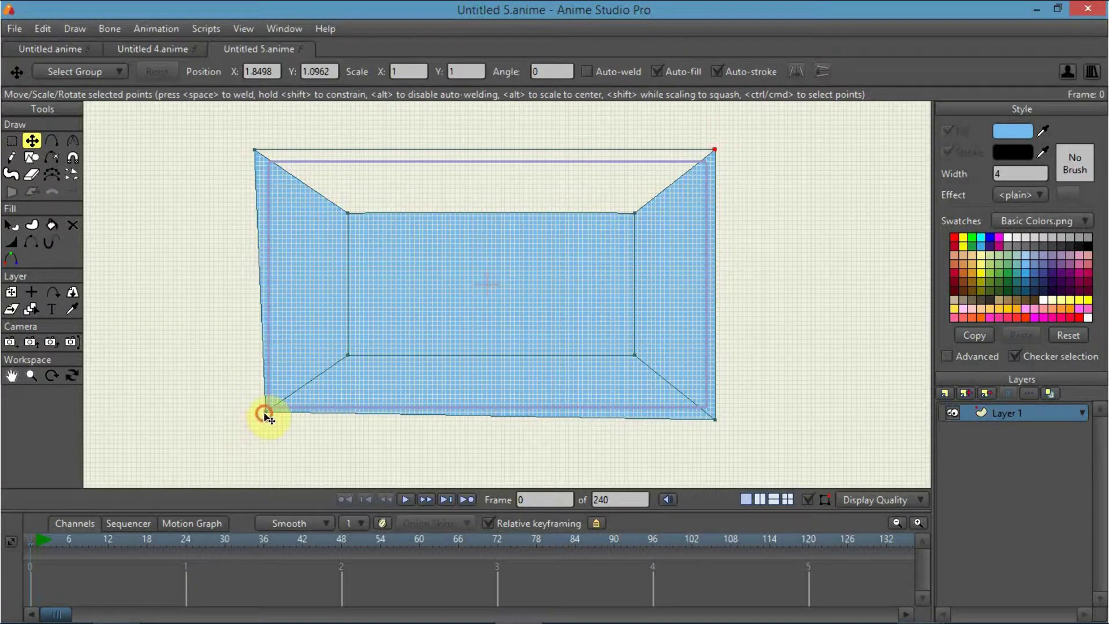
left_click_drag(264, 414, 254, 412)
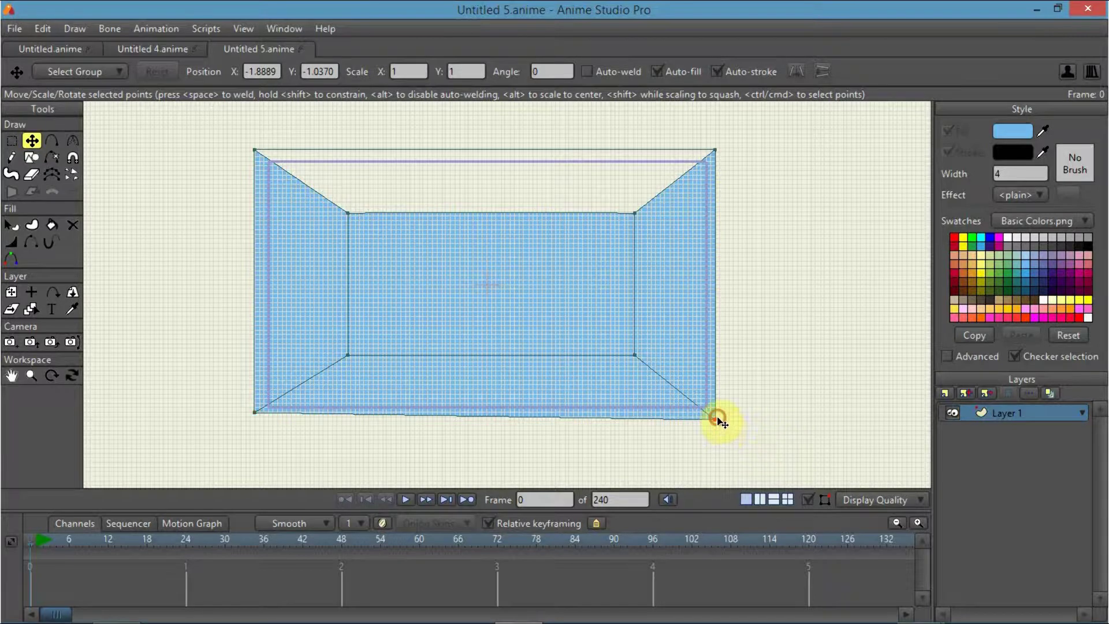
left_click_drag(718, 419, 716, 412)
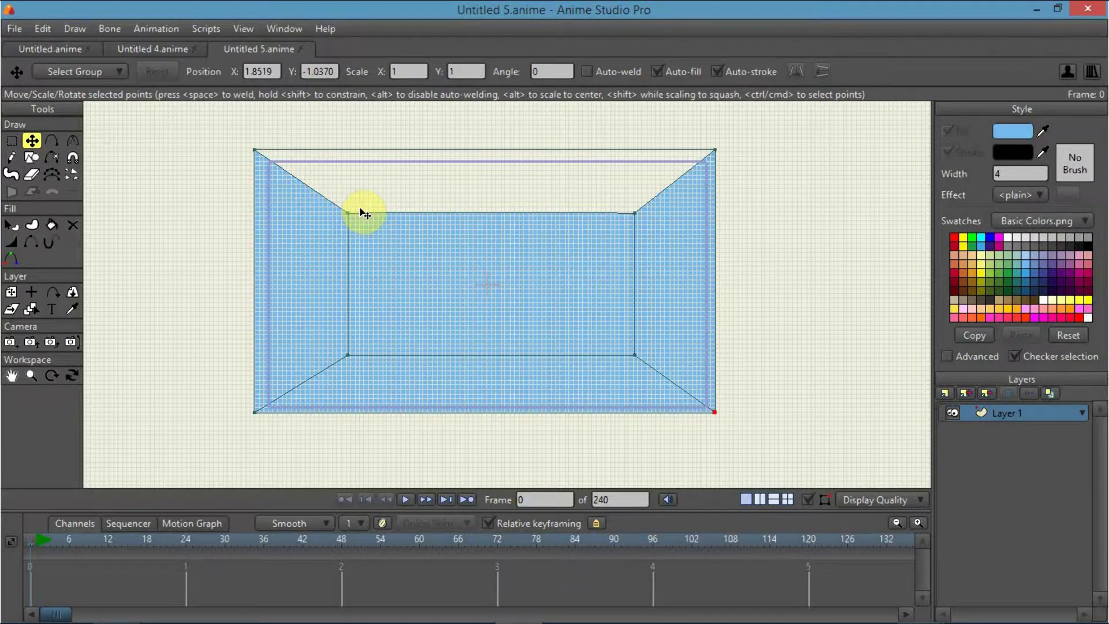
key("ctrl+g")
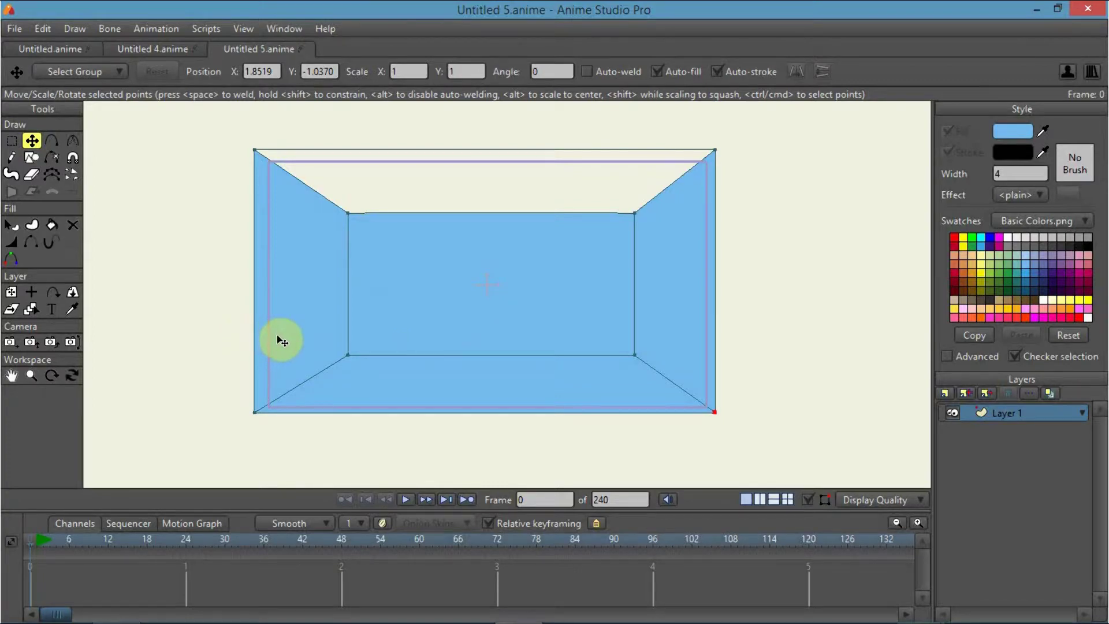
key("ctrl+r")
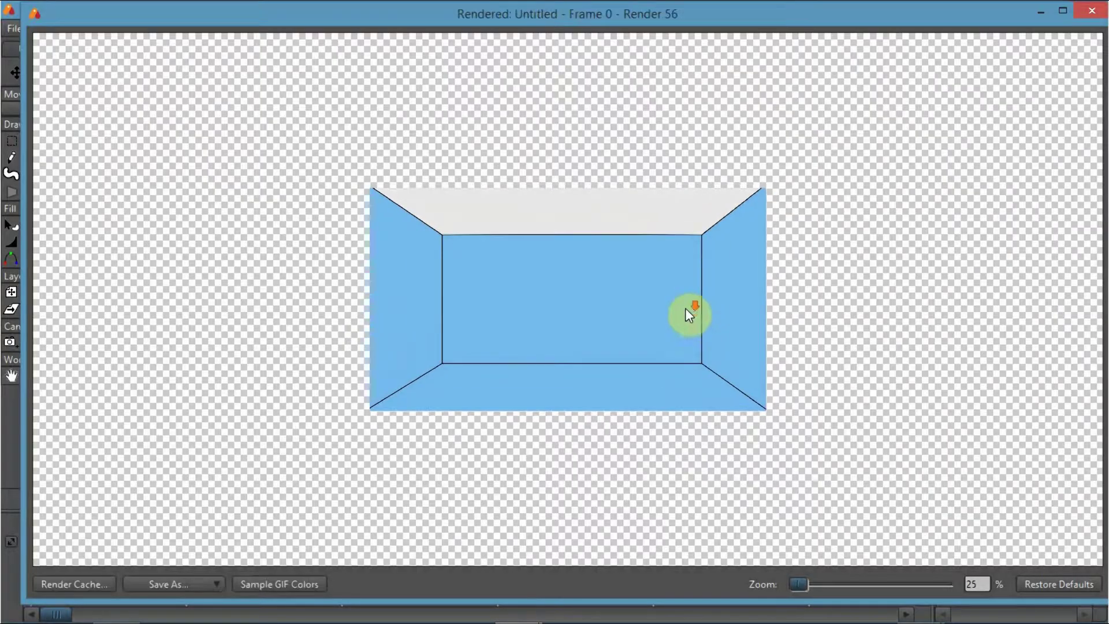
left_click(1091, 11)
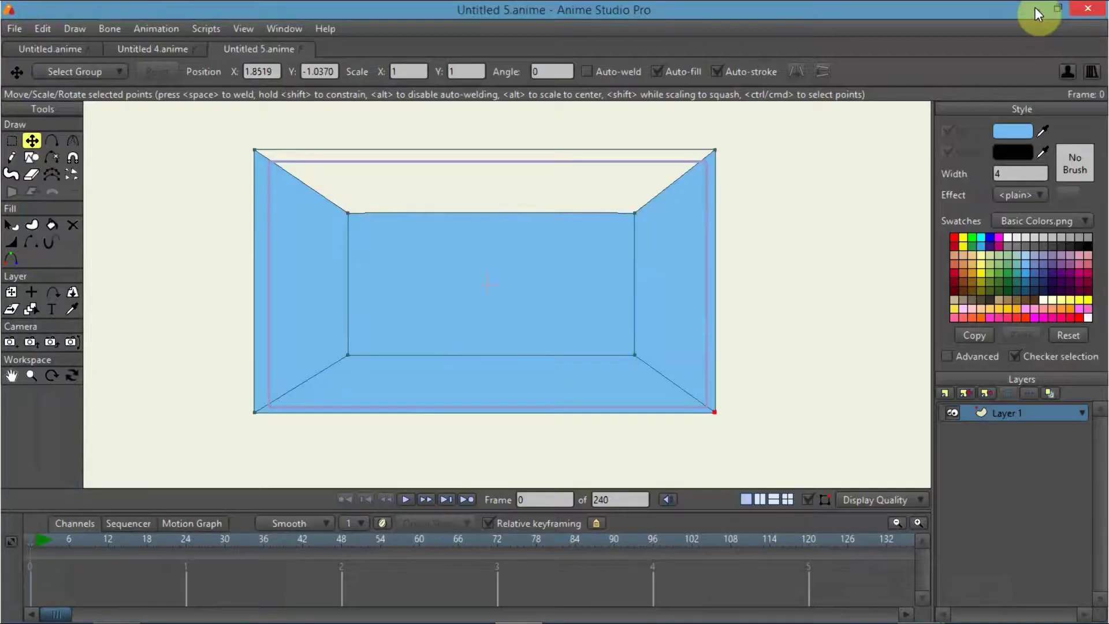
Draw a rectangular door outline rising from the back wall's base line near its right end, and create a filled, stroked shape from it.
left_click(53, 141)
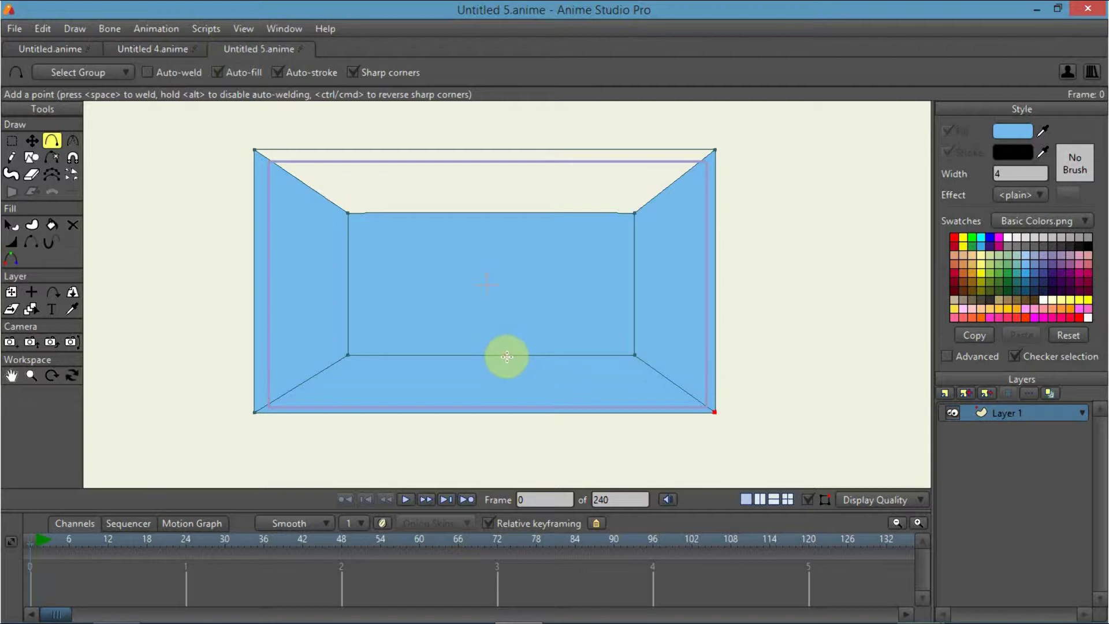
mouse_move(506, 356)
left_mouse_down()
mouse_move(502, 368)
mouse_move(512, 277)
mouse_move(611, 277)
left_mouse_up()
left_click_drag(611, 277, 610, 356)
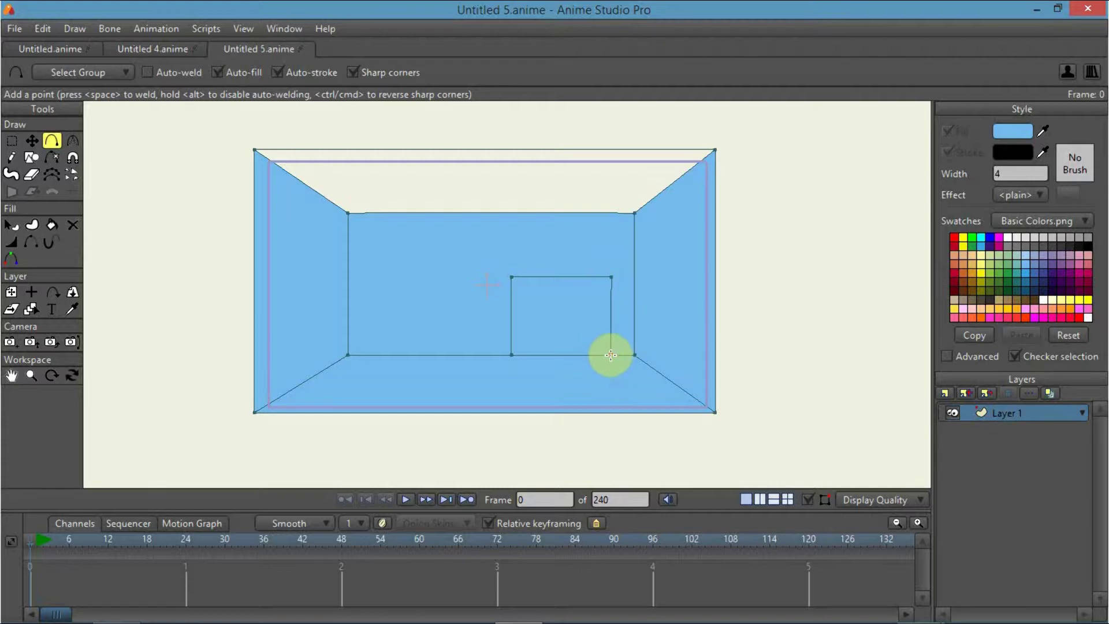
left_click_drag(611, 355, 611, 355)
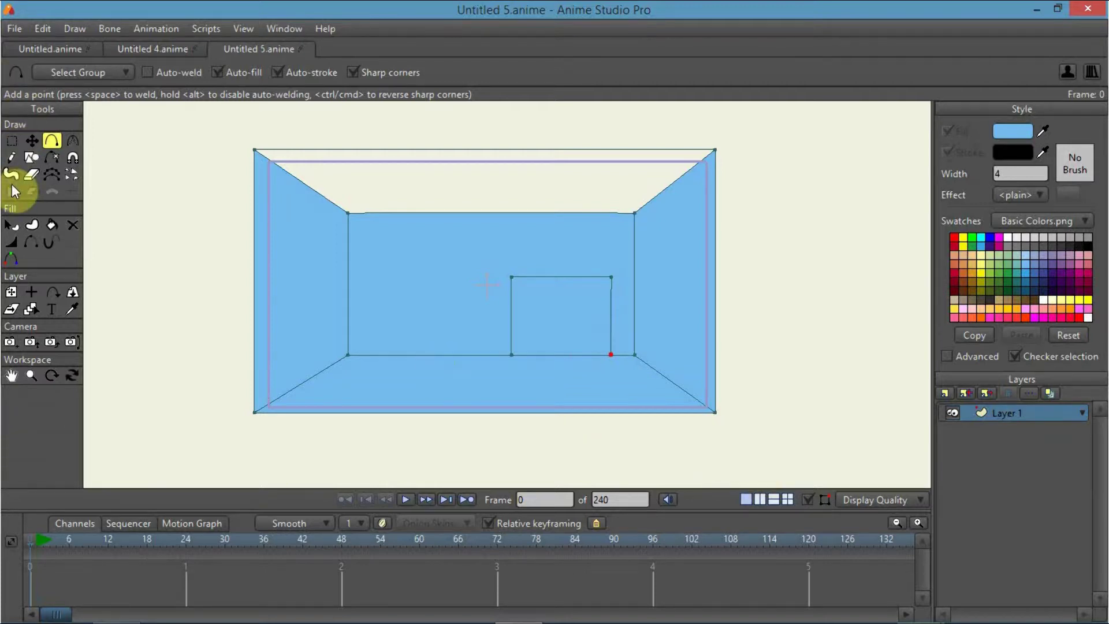
left_click(32, 224)
left_click(548, 280)
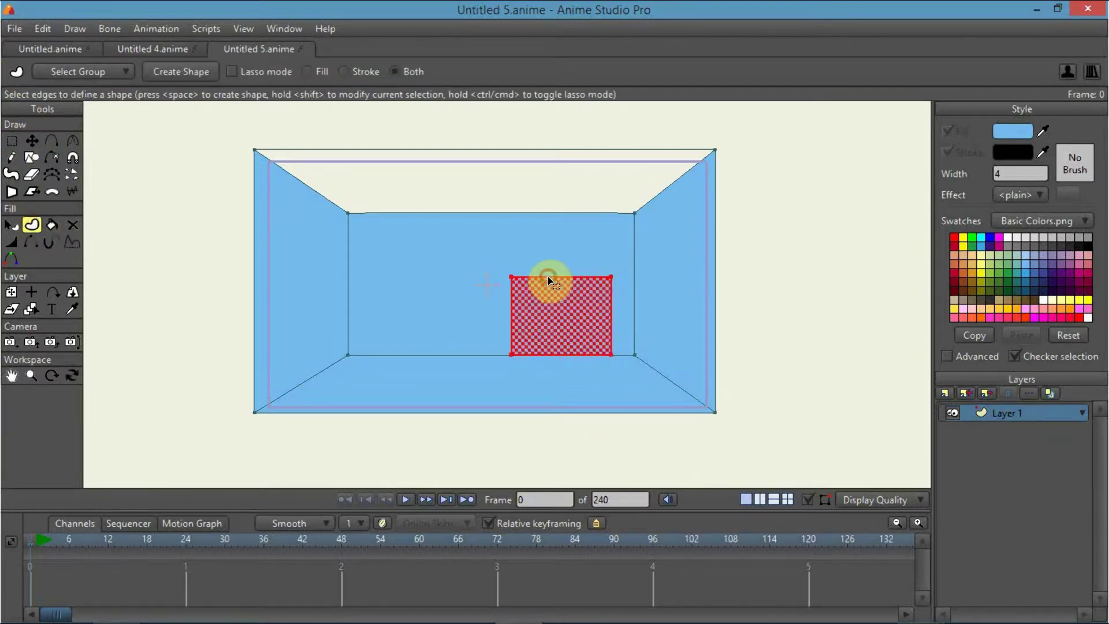
key("space")
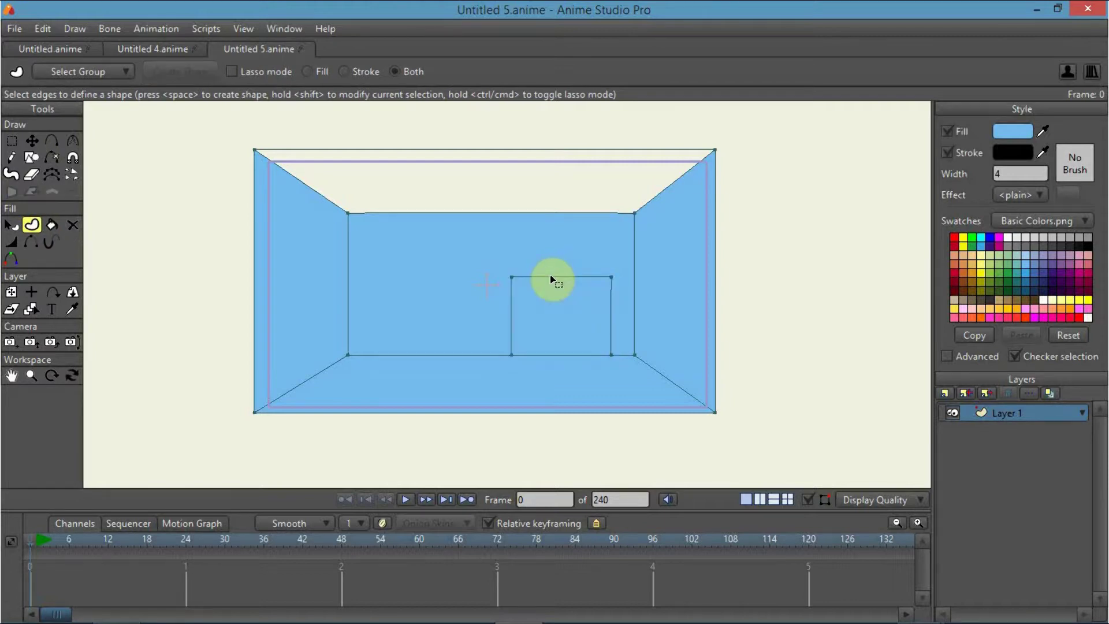
Recolor the door shape's fill to dark brown and deselect it.
left_click(11, 226)
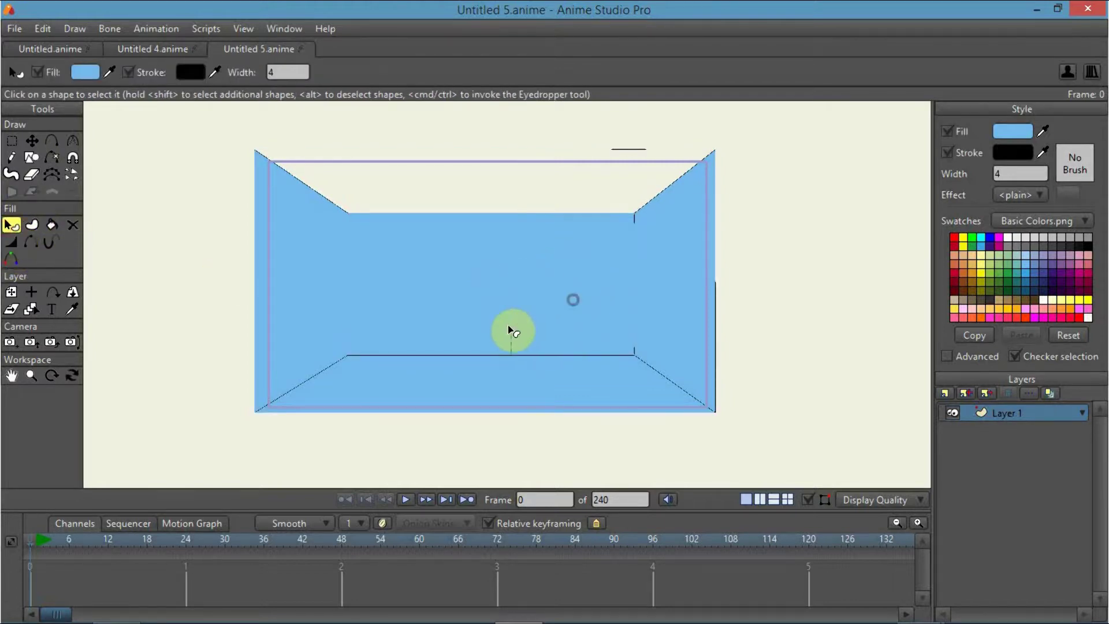
left_click(530, 333)
left_click(1035, 301)
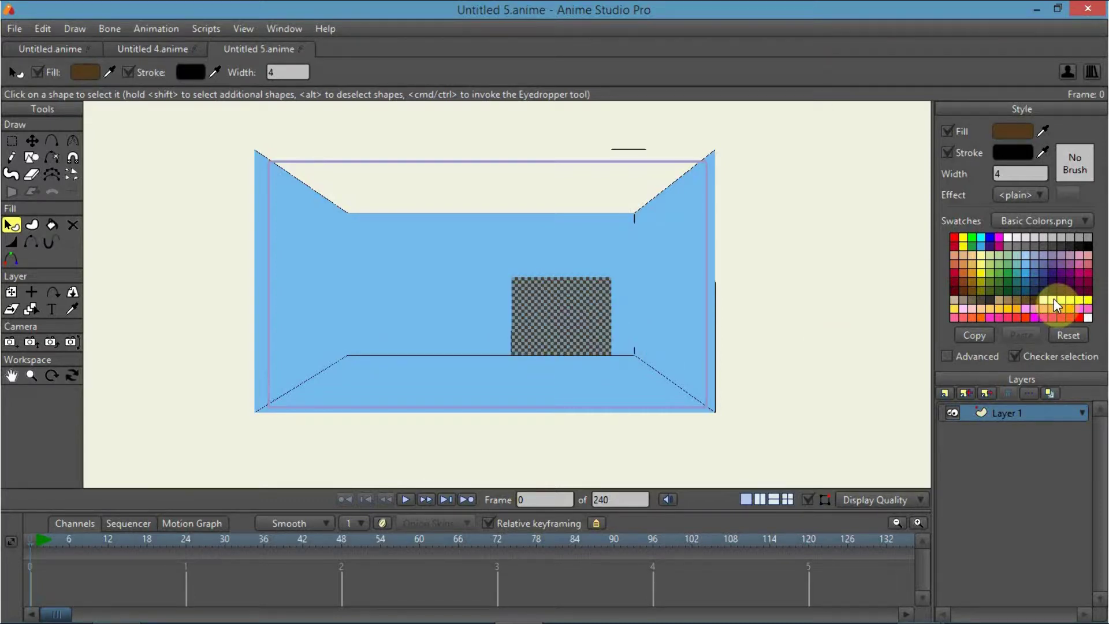
key("ctrl+shift+a")
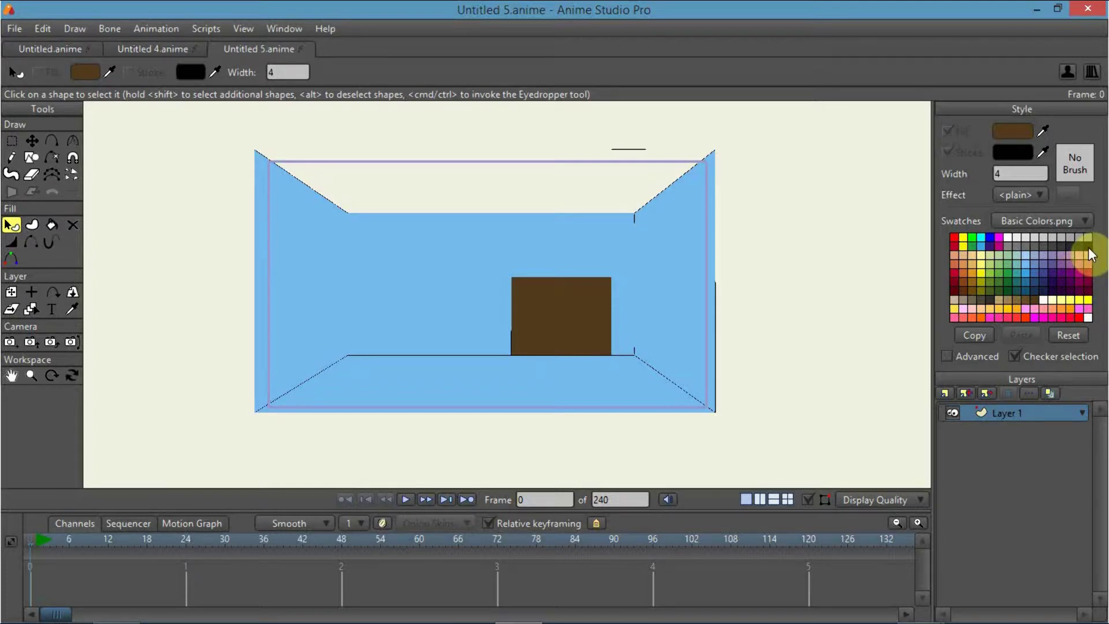
Draw a small dark red rectangular doorknob near the door's left edge.
left_click(955, 280)
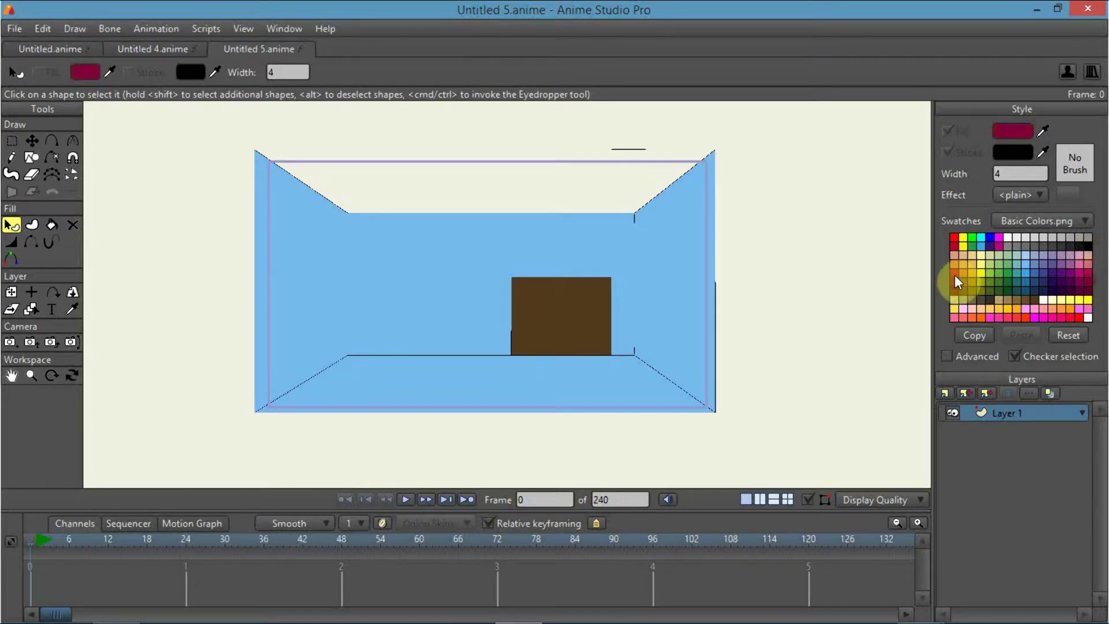
left_click(32, 157)
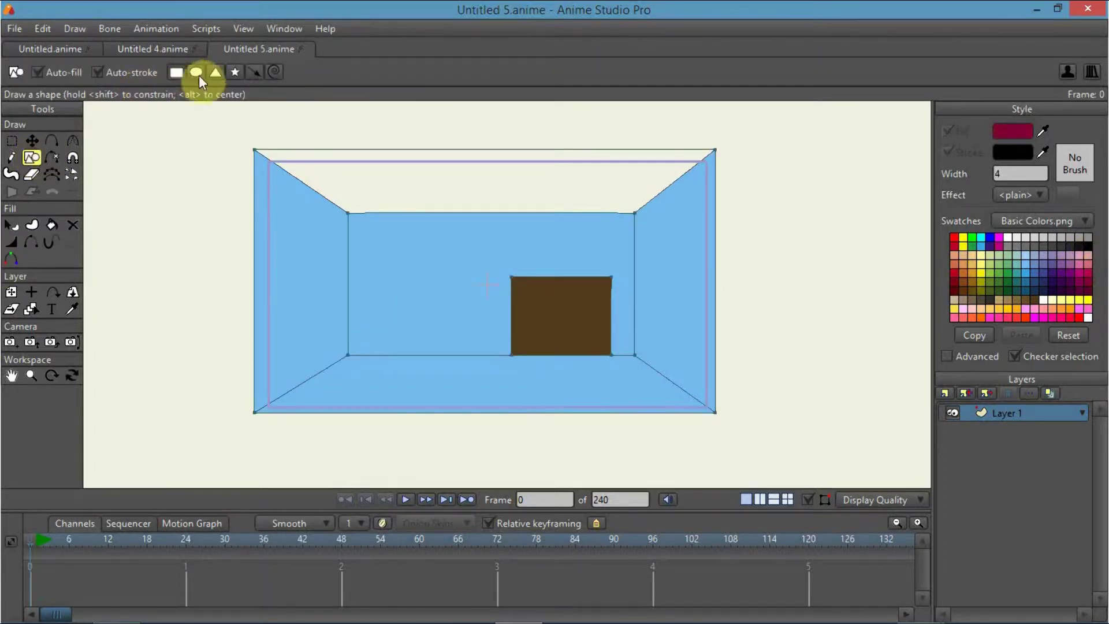
scroll(557, 281, "up", 2)
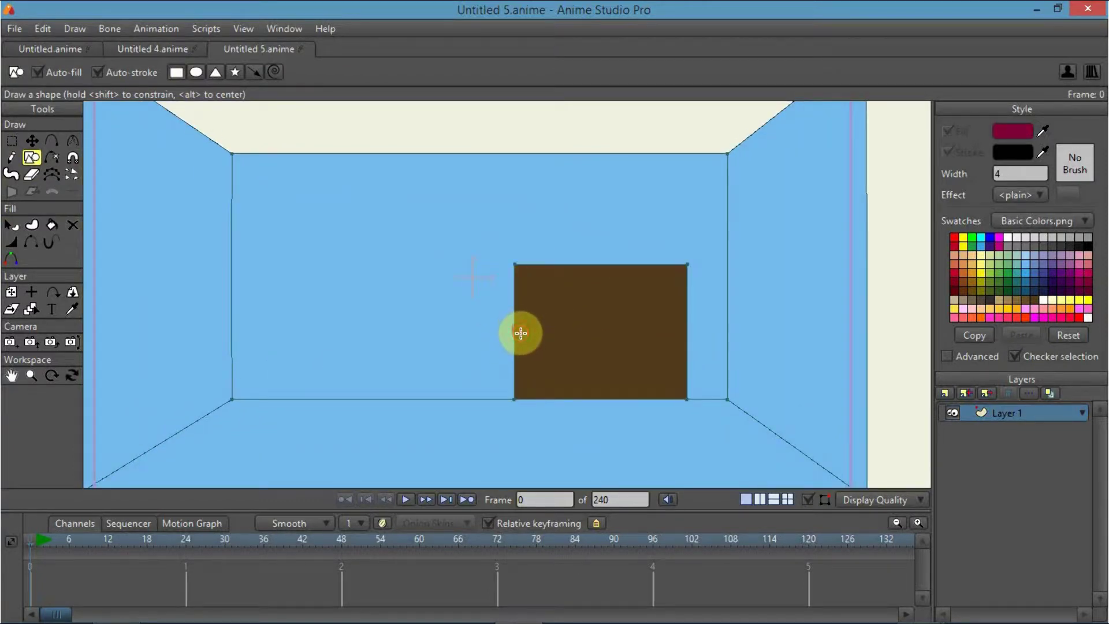
left_click_drag(520, 333, 537, 346)
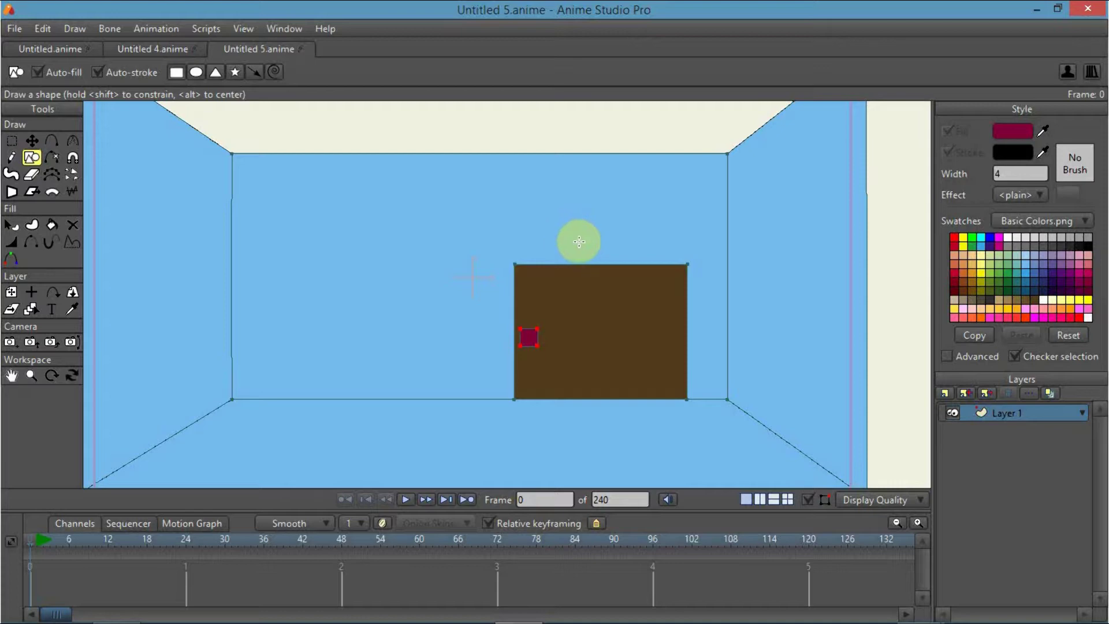
scroll(574, 240, "down", 2)
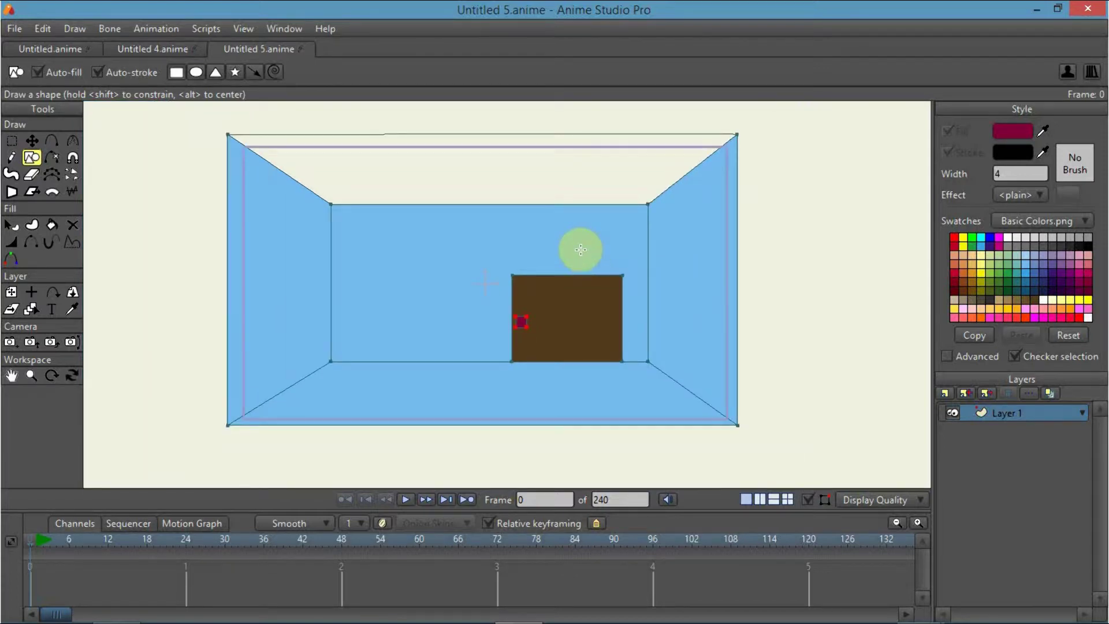
Render frame 0 to check the door and doorknob, and close the render.
key("ctrl+r")
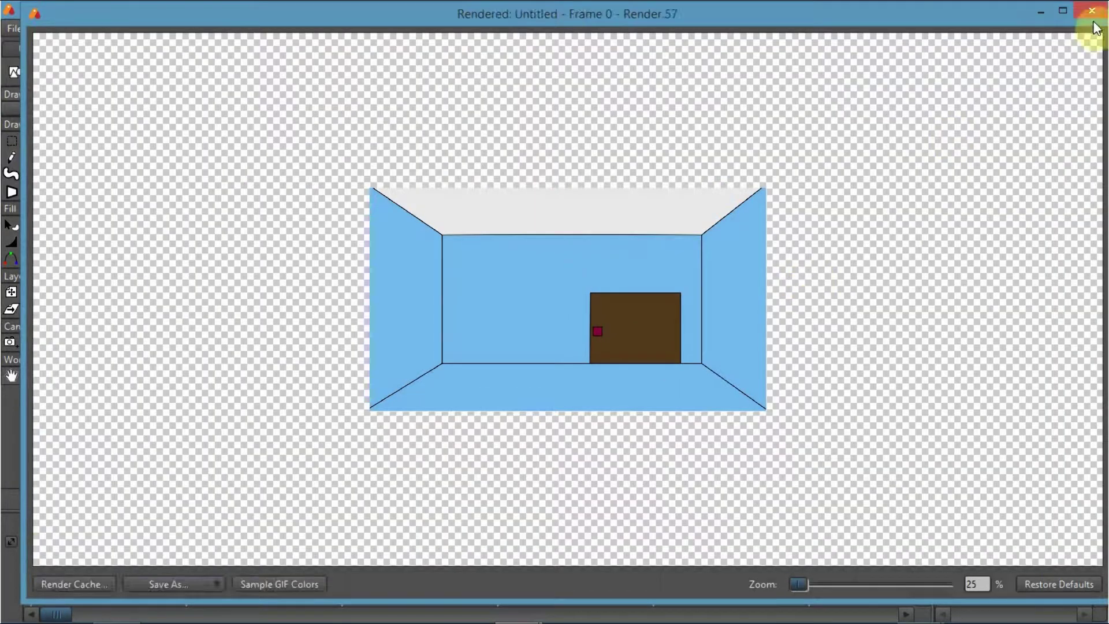
left_click(1091, 10)
scroll(620, 242, "up", 2)
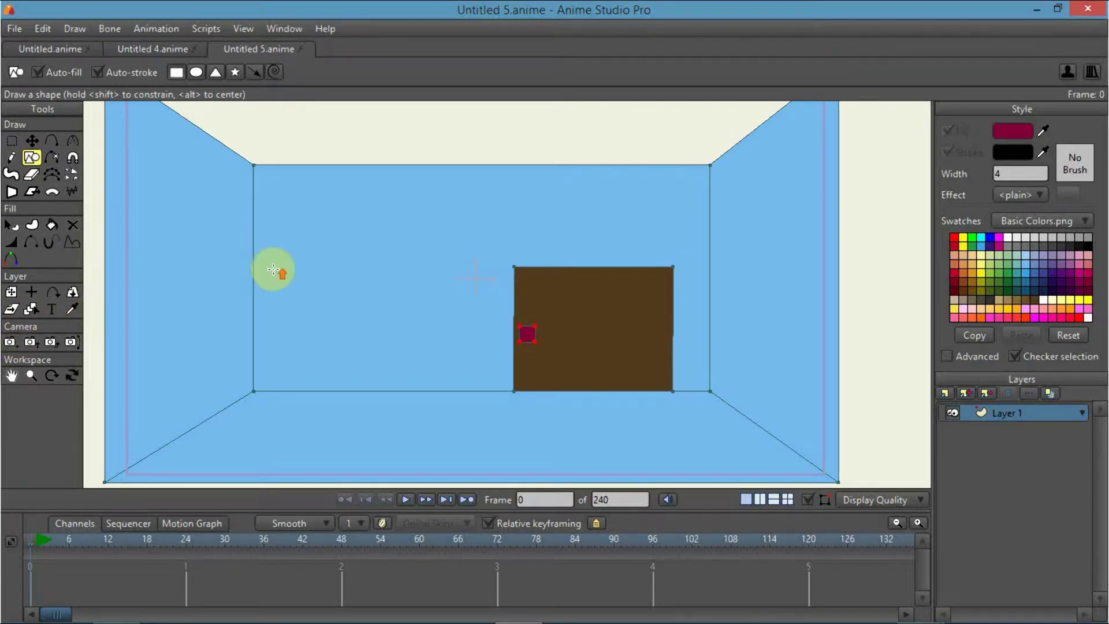
scroll(280, 268, "down", 2)
Select the points of the back wall, door and knob, scale them far down toward the wall's lower-right corner, and check the depth in a render.
left_click(11, 140)
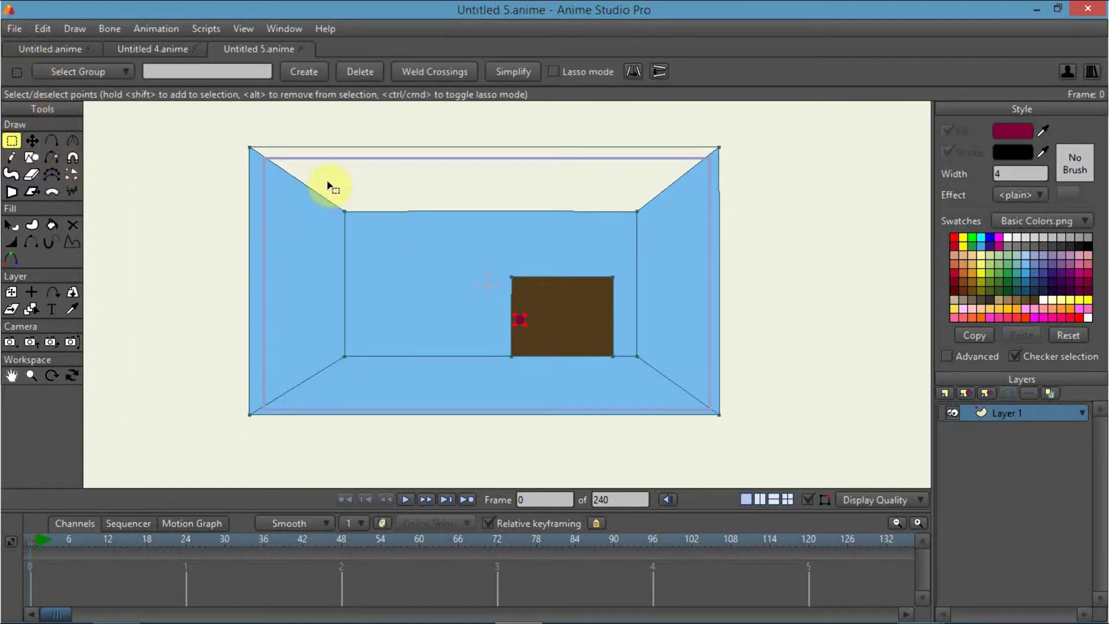
left_click_drag(328, 171, 663, 396)
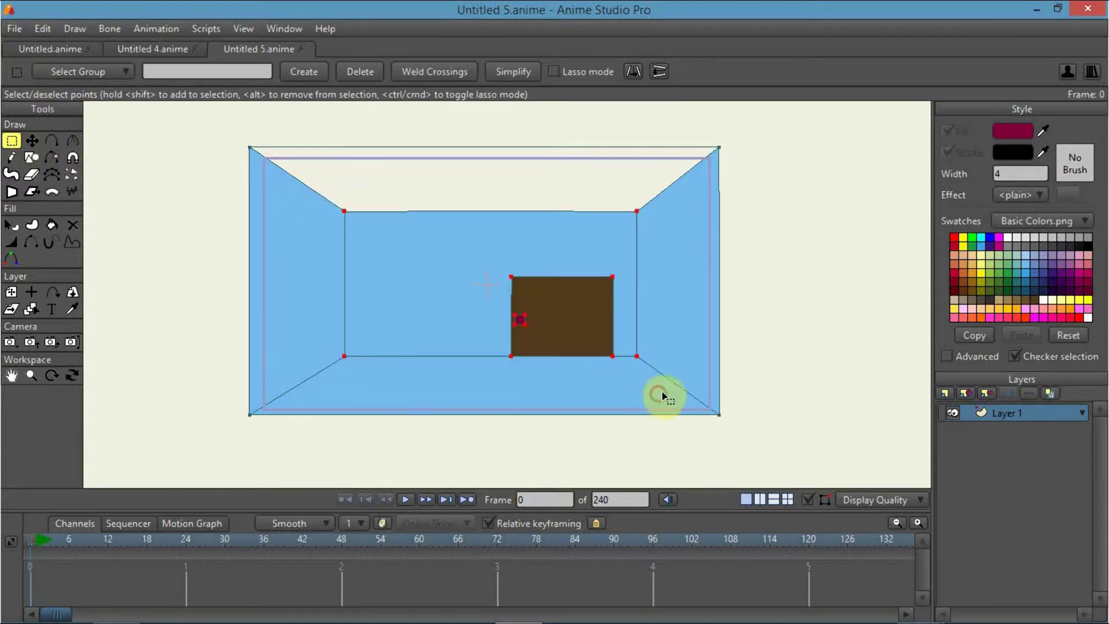
left_click(32, 140)
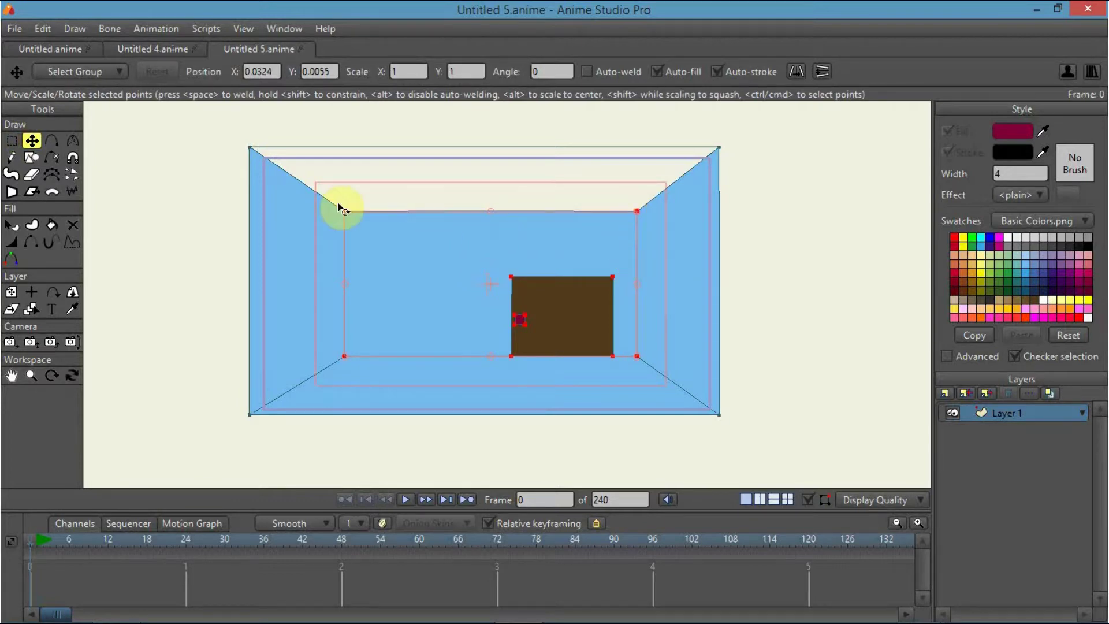
left_click_drag(345, 214, 594, 325)
key("ctrl+r")
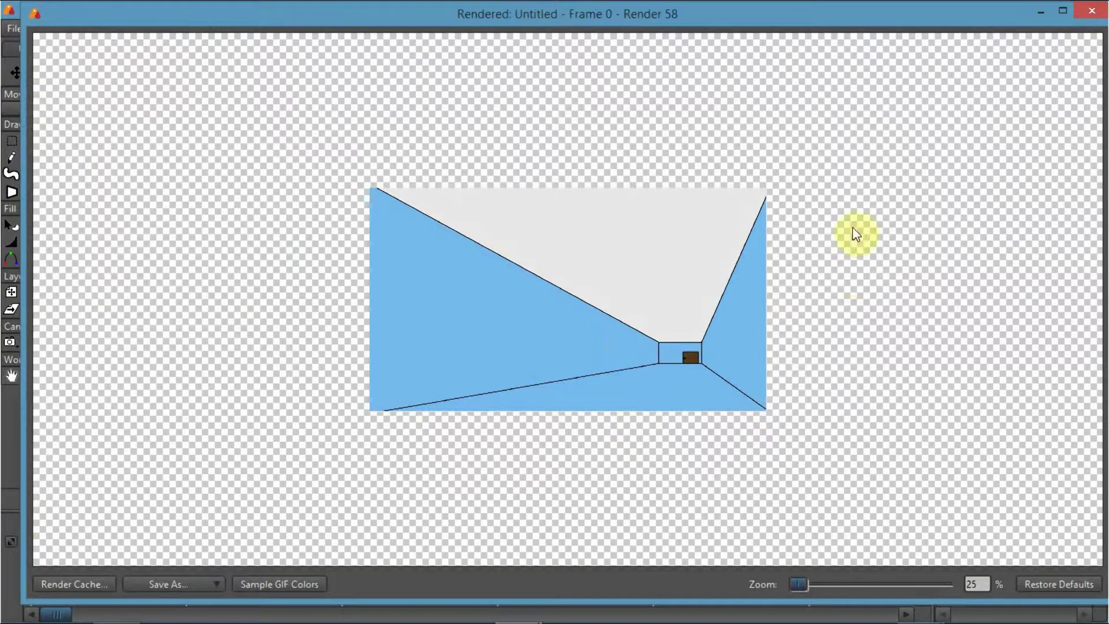
left_click(1092, 11)
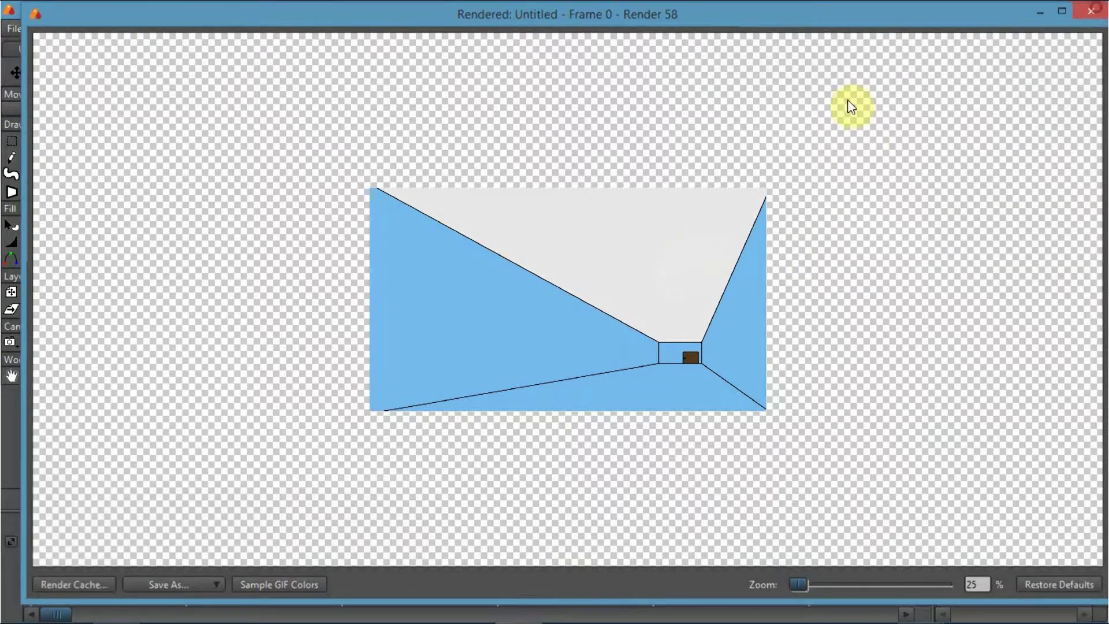
Shift the selected back wall and door toward the left side of the room, and check the new perspective in a render.
left_click_drag(564, 302, 376, 282)
key("ctrl+r")
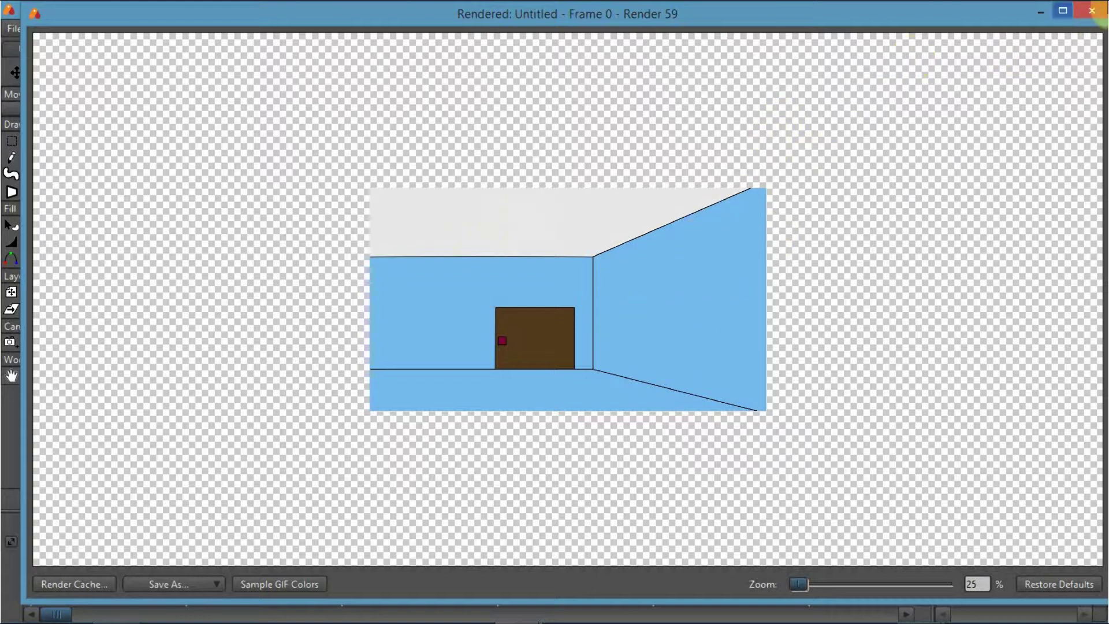
left_click(1091, 10)
Move and scale the selected back wall and door so they sit roughly centered between the side walls, close to the ceiling.
left_click_drag(445, 296, 505, 258)
left_click_drag(577, 250, 737, 172)
left_click_drag(542, 245, 489, 218)
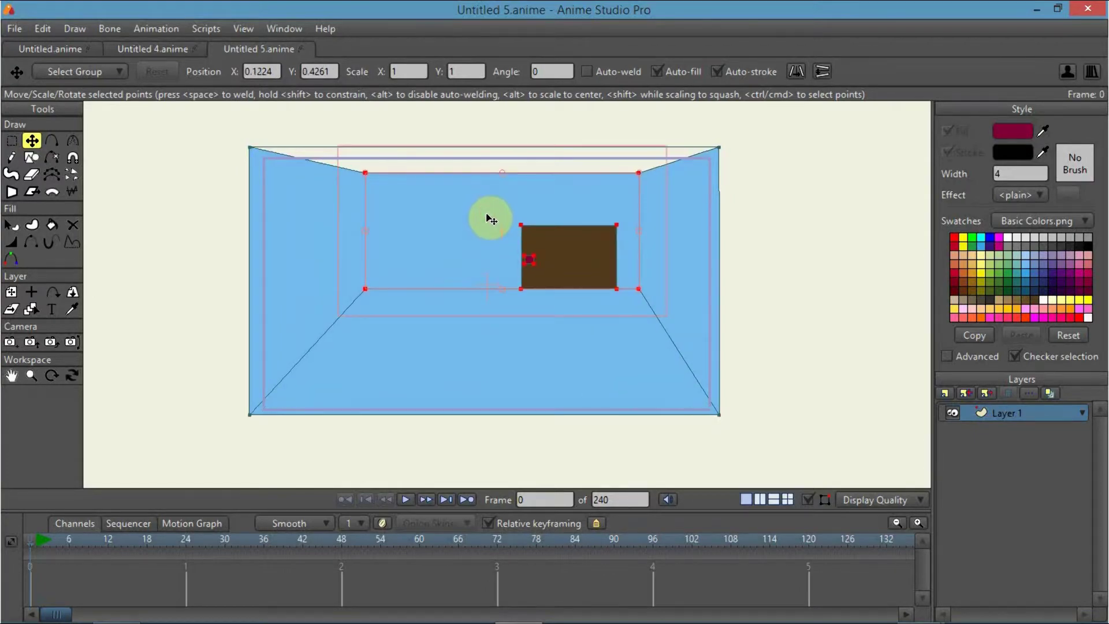
Render frame 0 to check the centered back wall, and close the render.
key("ctrl+r")
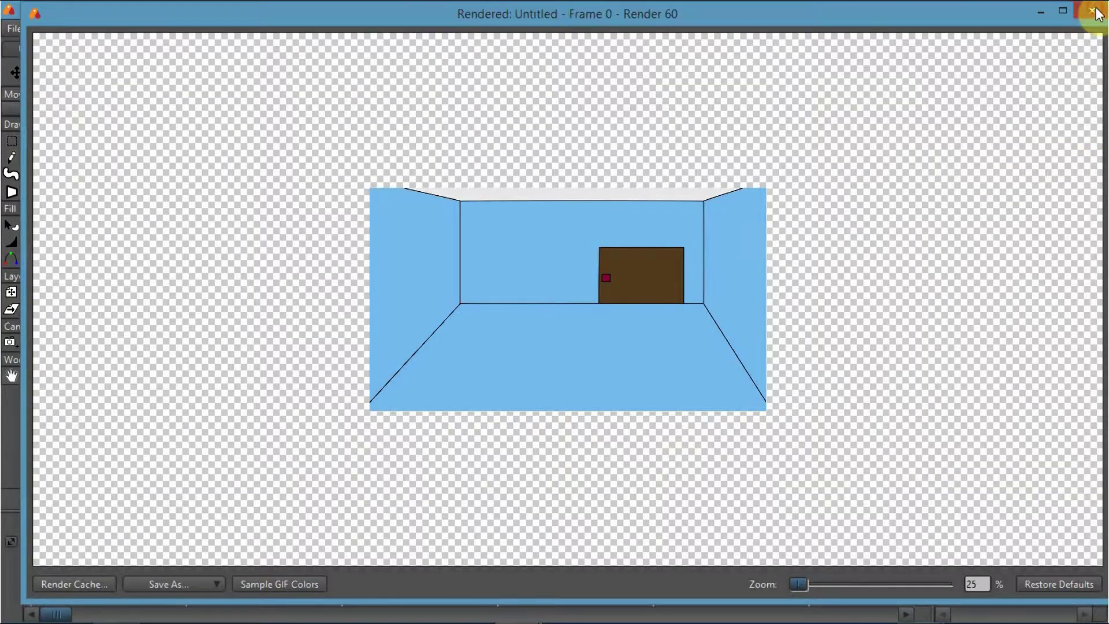
left_click(1098, 12)
Scale and move the selected back wall and door repeatedly until they sit small near the room's lower-left corner.
left_click_drag(612, 199, 702, 188)
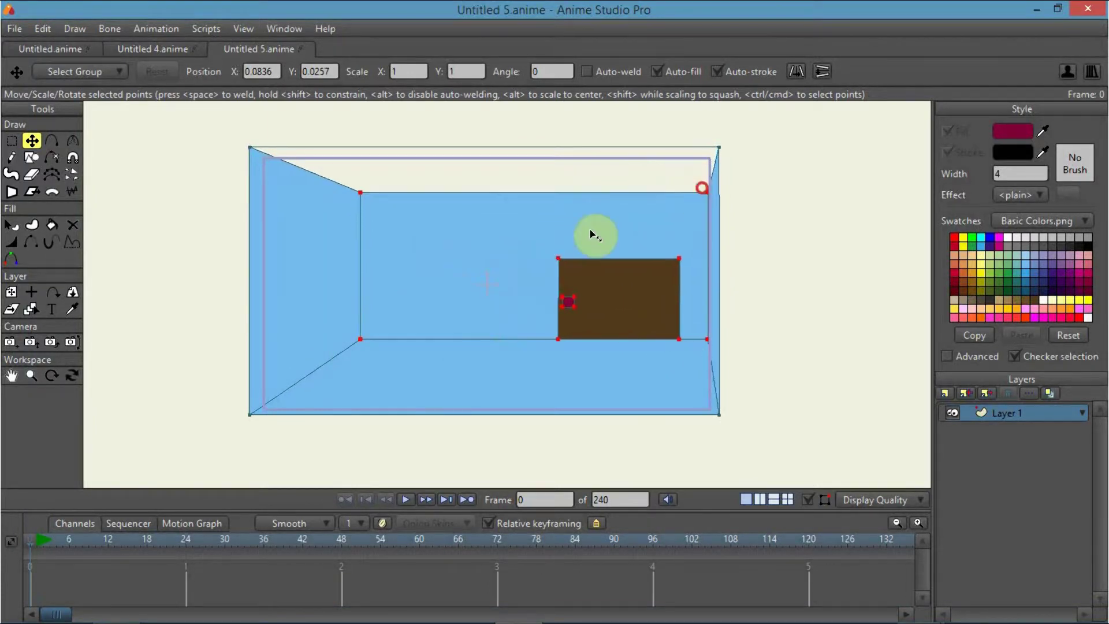
left_click_drag(591, 234, 511, 257)
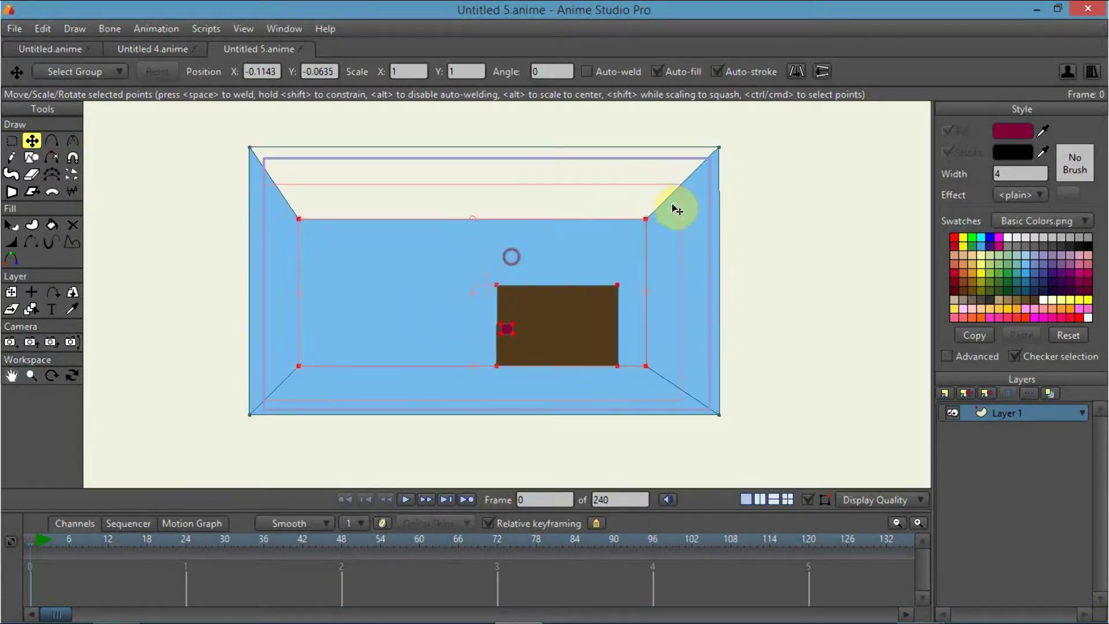
left_click_drag(647, 221, 704, 184)
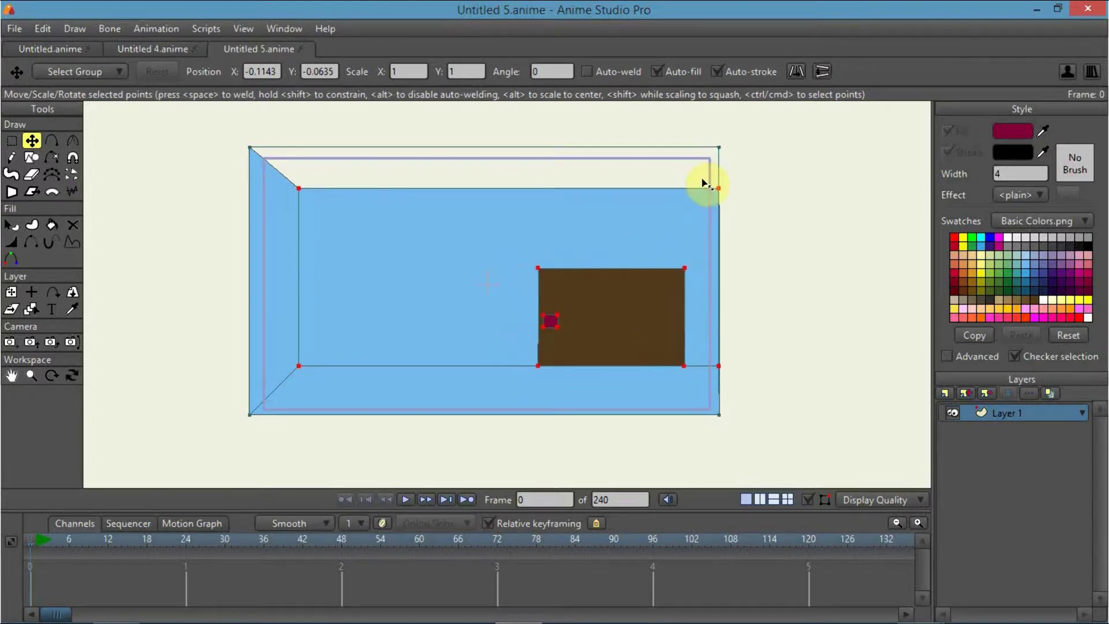
left_click_drag(530, 262, 448, 291)
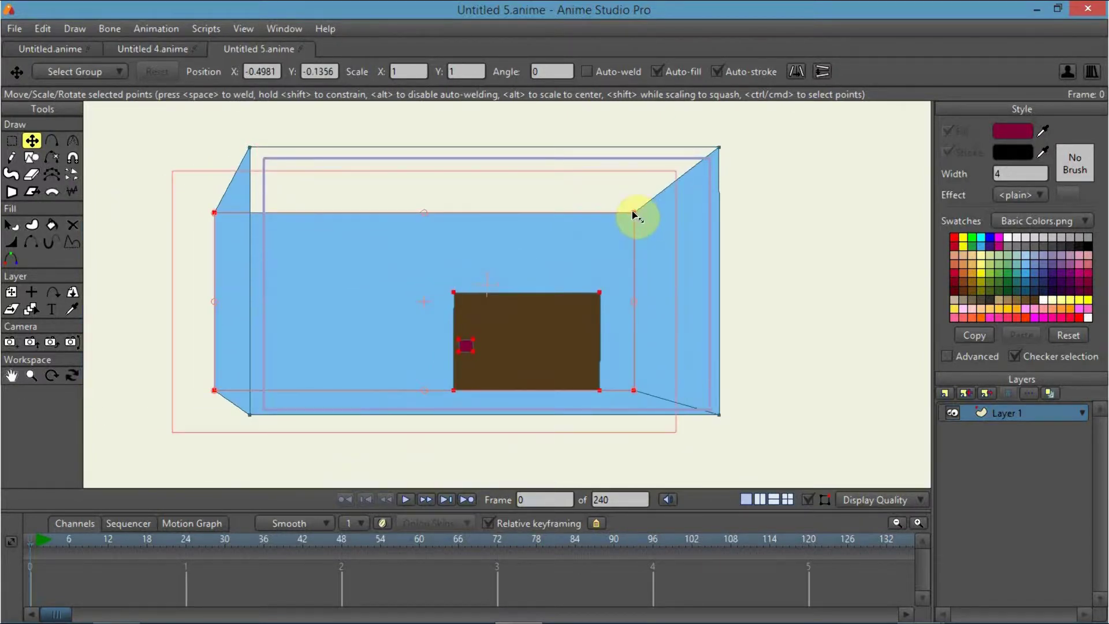
left_click_drag(635, 217, 345, 364)
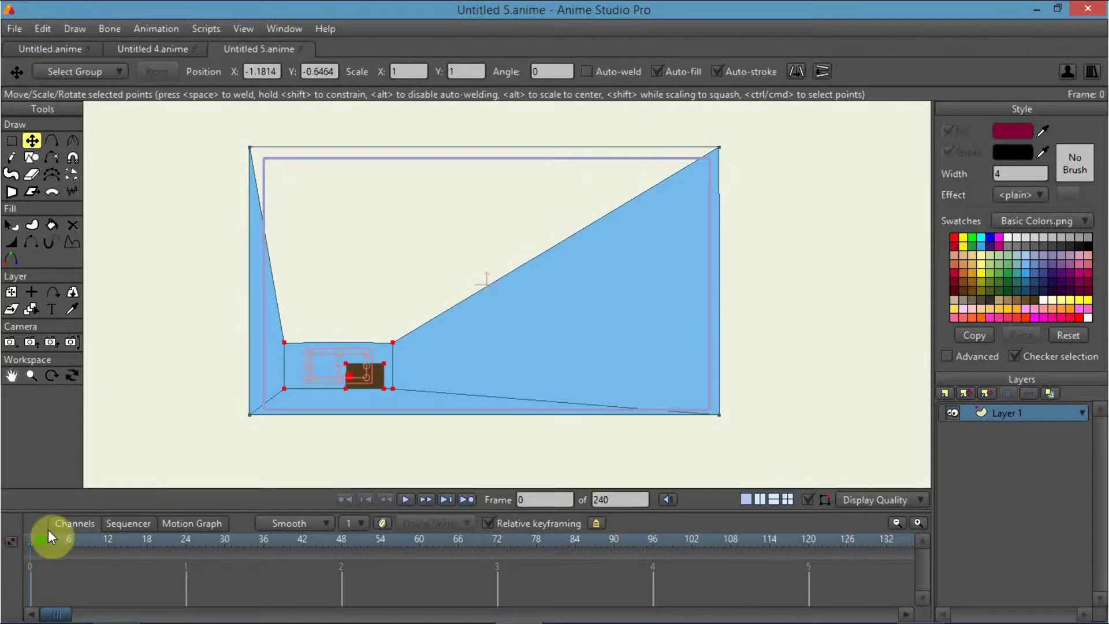
At frame 60, move the selected back wall and door past the room's right wall, and play the animation from the start.
left_click_drag(29, 543, 418, 551)
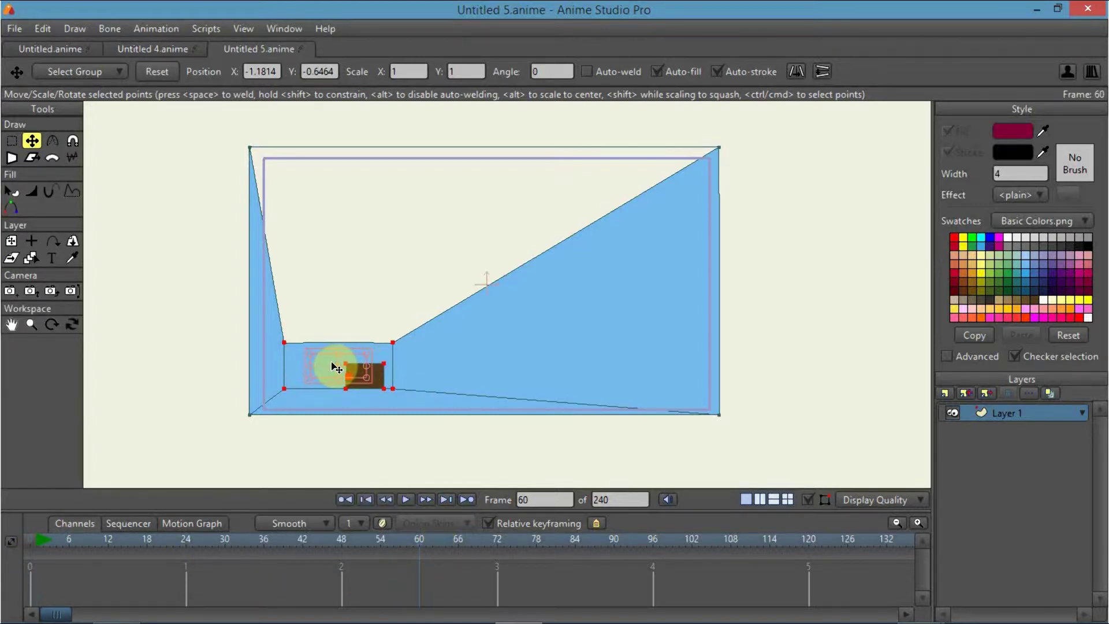
left_click_drag(334, 367, 808, 376)
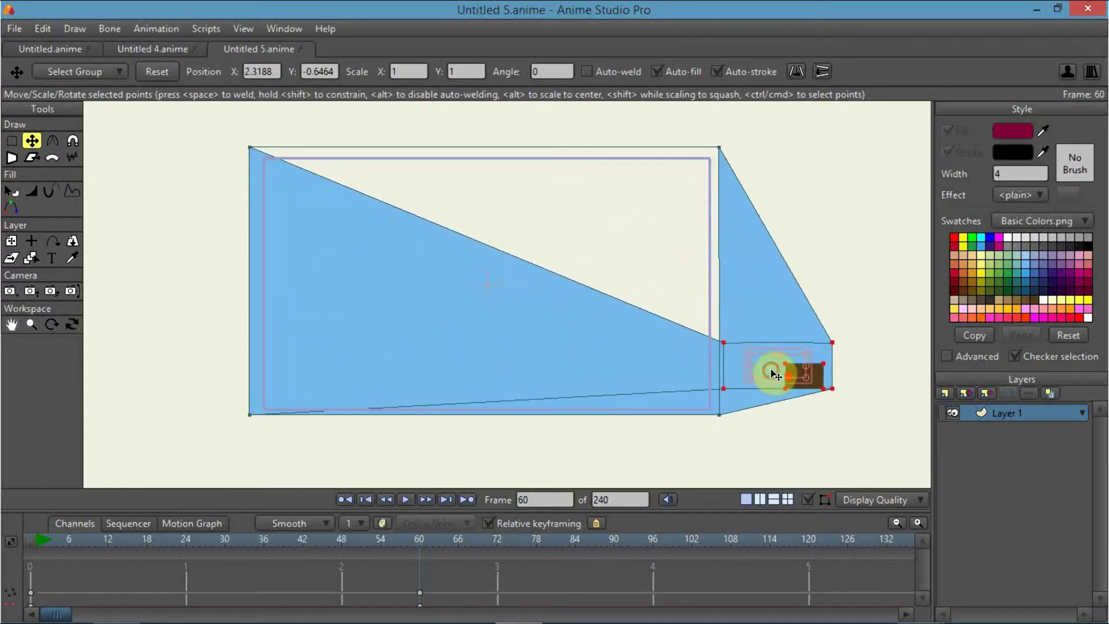
left_click(369, 499)
left_click(404, 498)
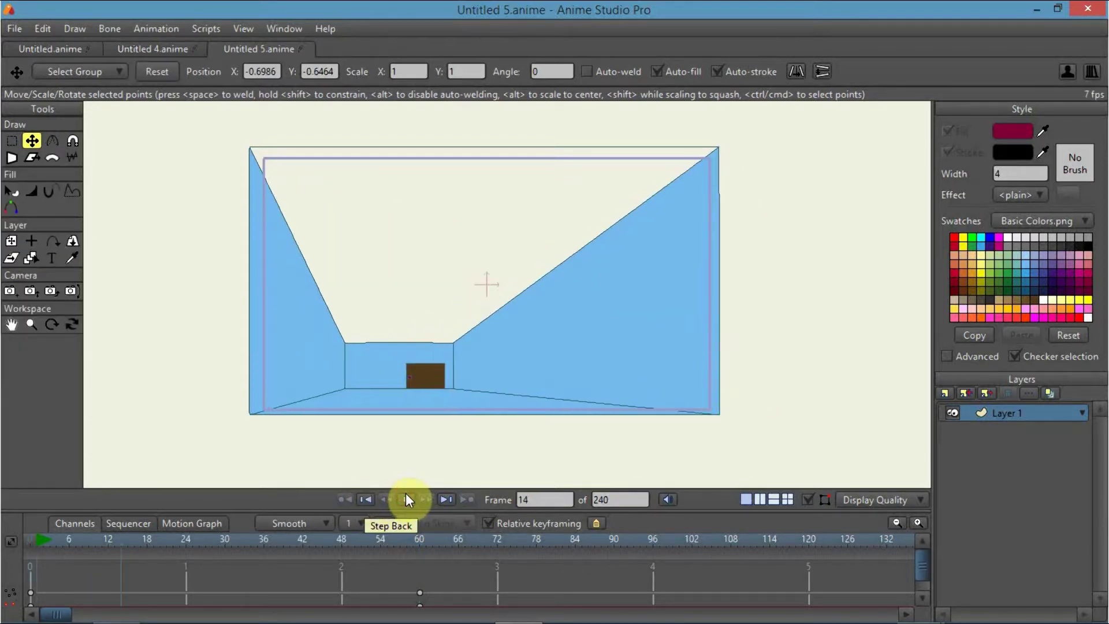
left_click(406, 498)
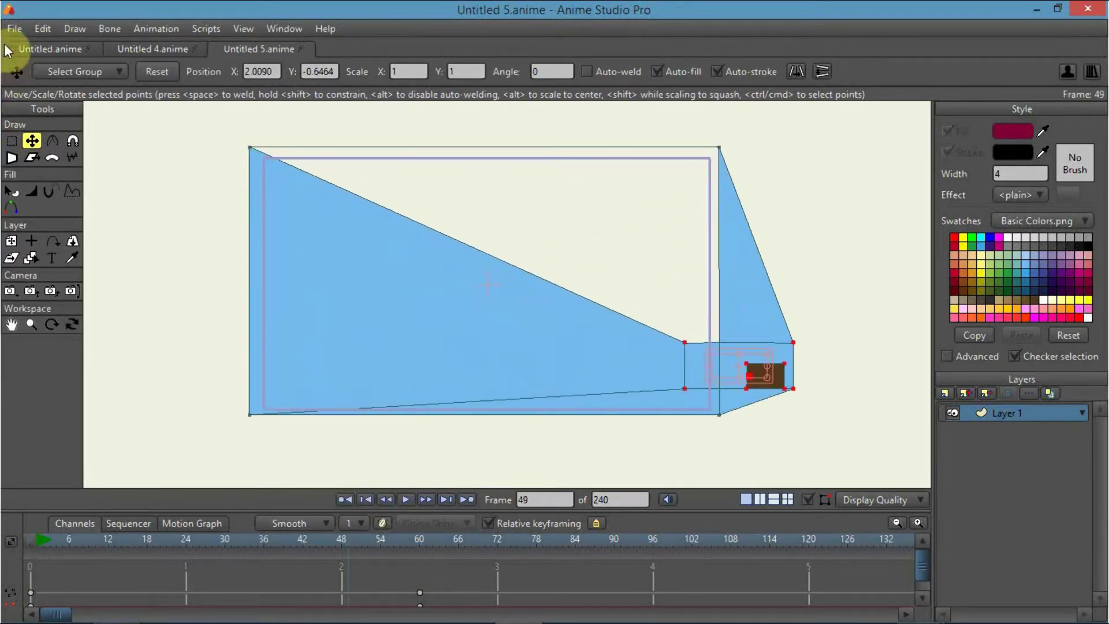
left_click(13, 29)
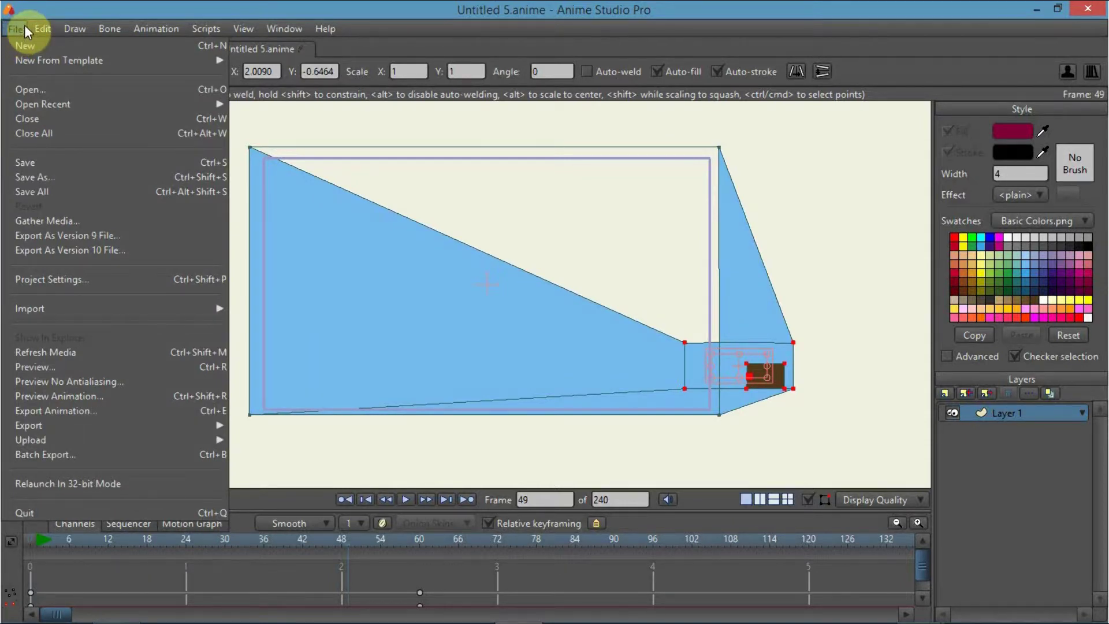
mouse_move(43, 29)
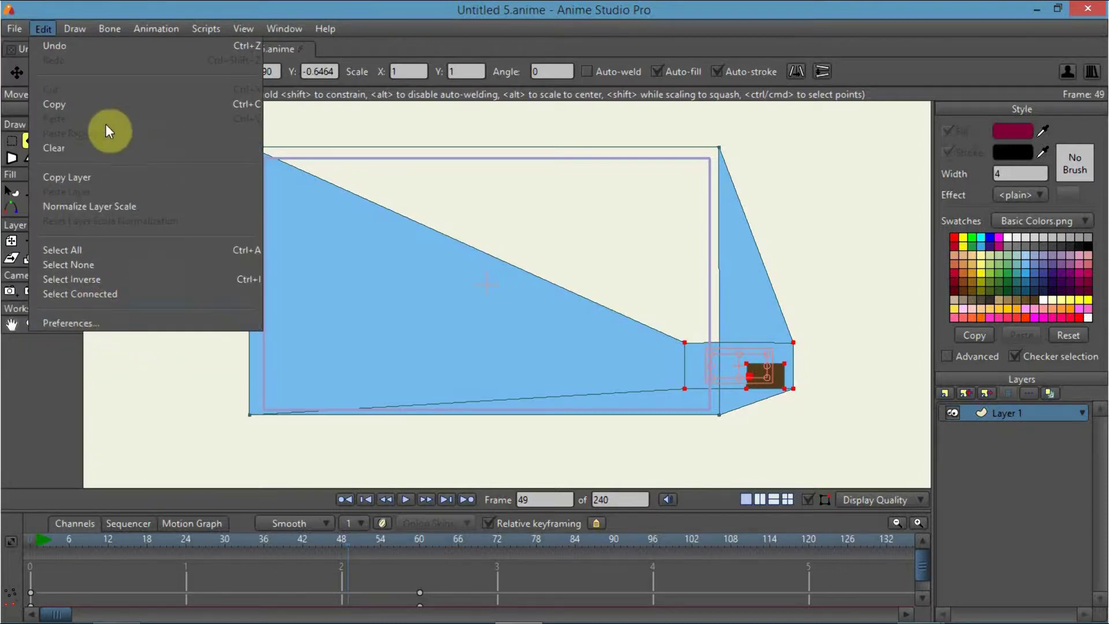
left_click(39, 396)
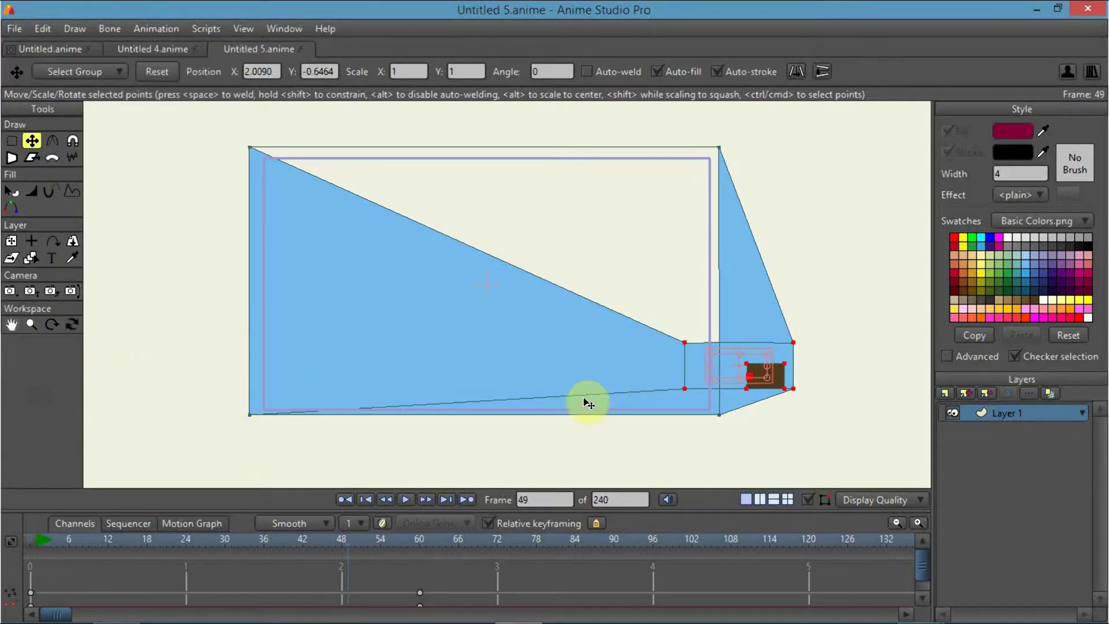
Try the back wall and door enlarged in the room's center at frame 49, and delete the resulting keyframes at that frame.
left_click_drag(729, 374, 495, 218)
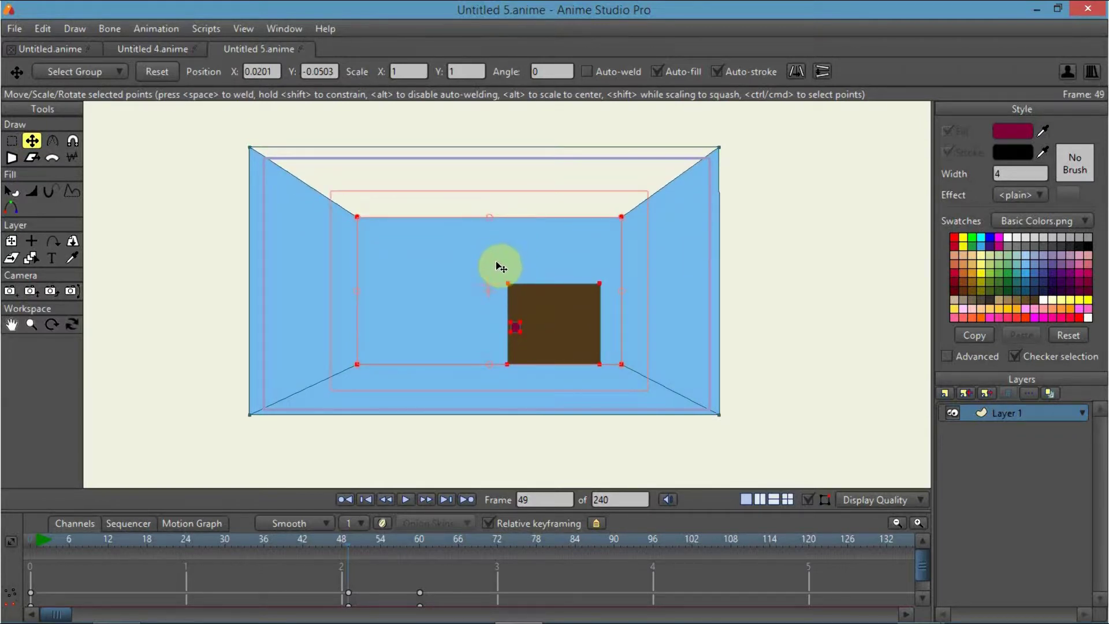
scroll(497, 263, "up", 5)
scroll(495, 257, "down", 4)
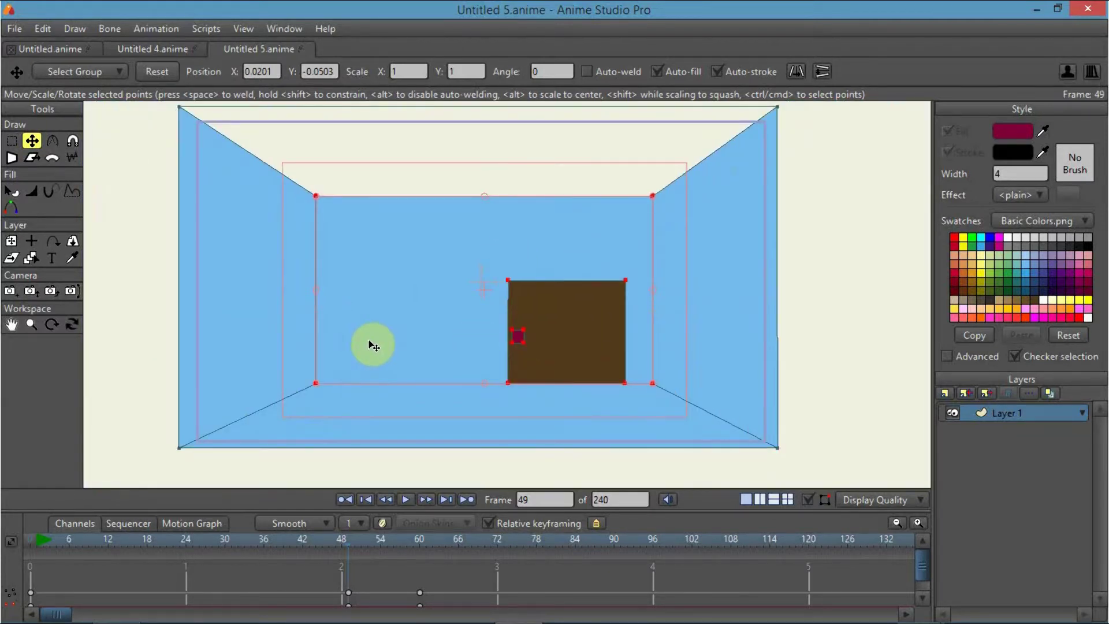
left_click_drag(424, 305, 415, 293)
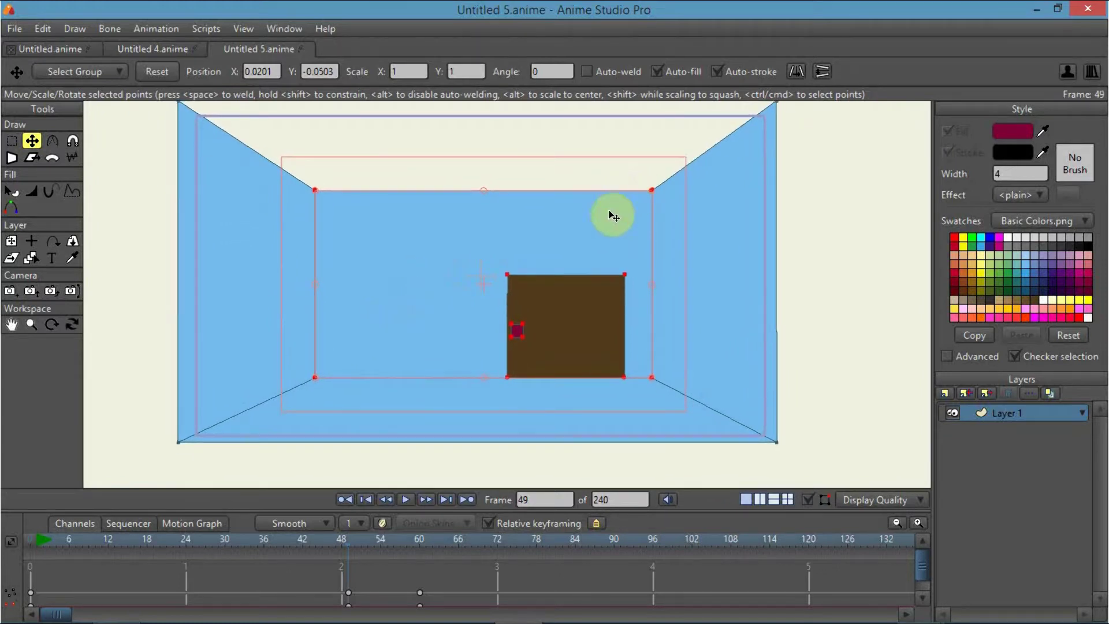
mouse_move(167, 617)
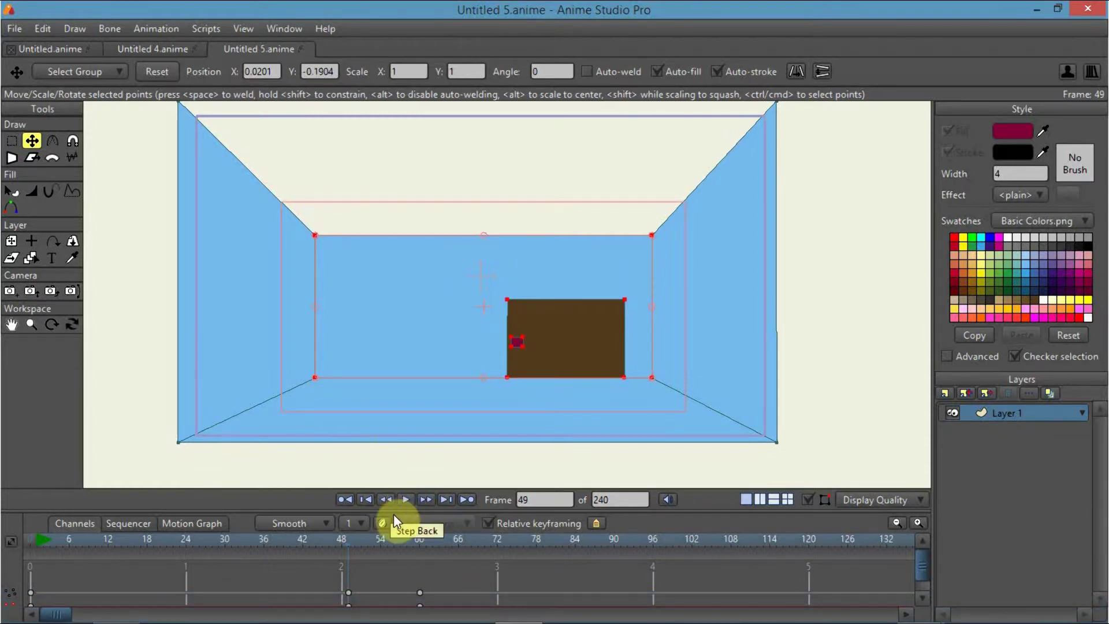
left_click_drag(404, 490, 404, 382)
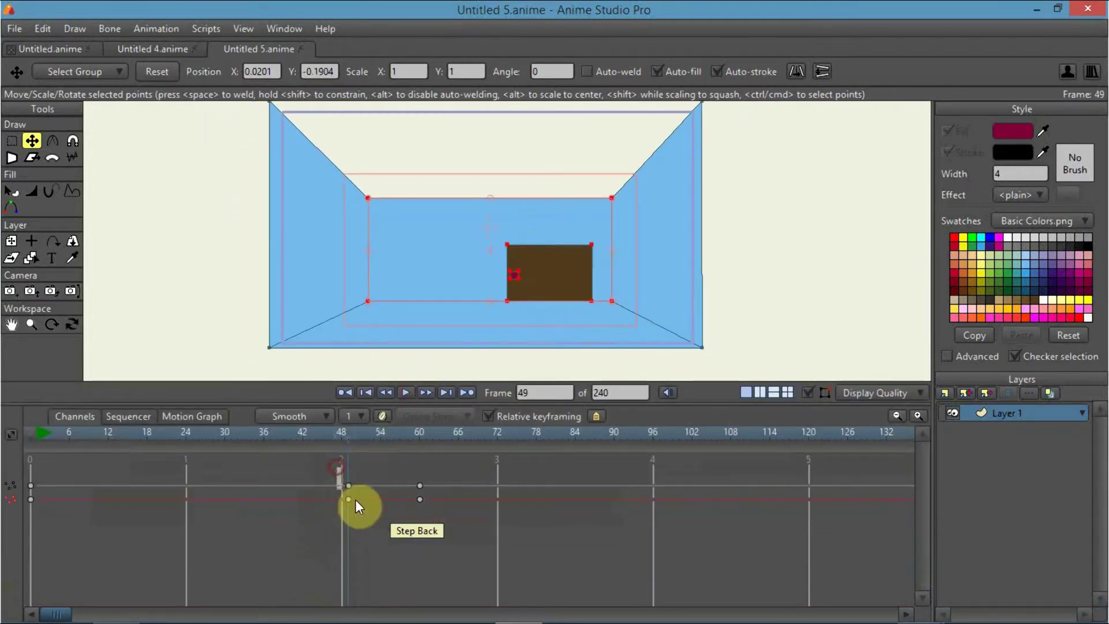
key("Delete")
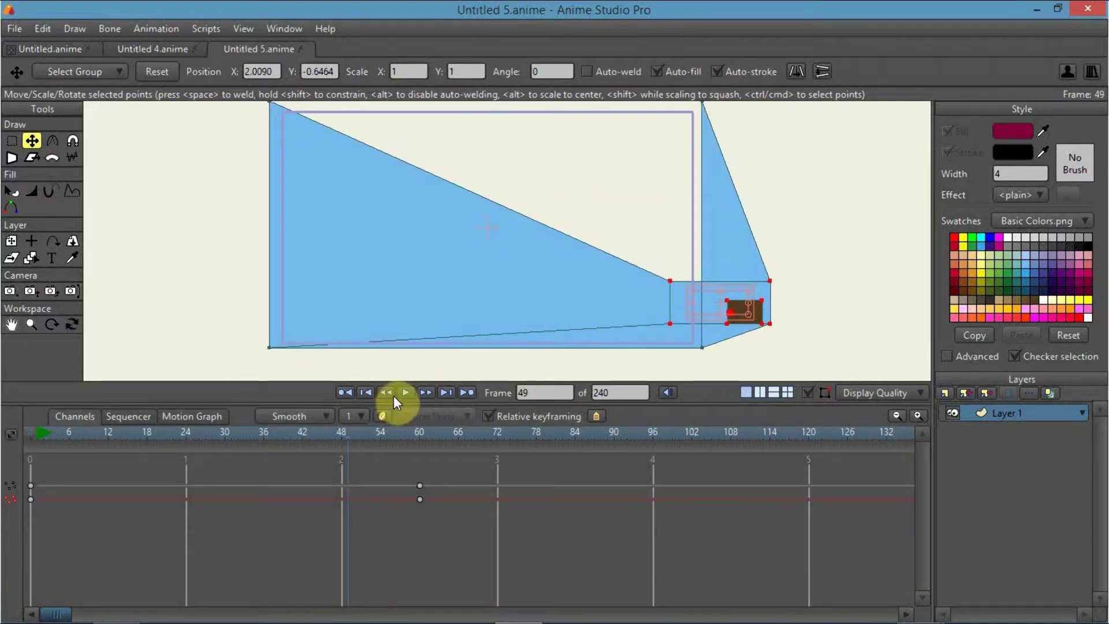
Play the animation from the start to check the back wall's movement.
left_click(365, 389)
left_click(402, 395)
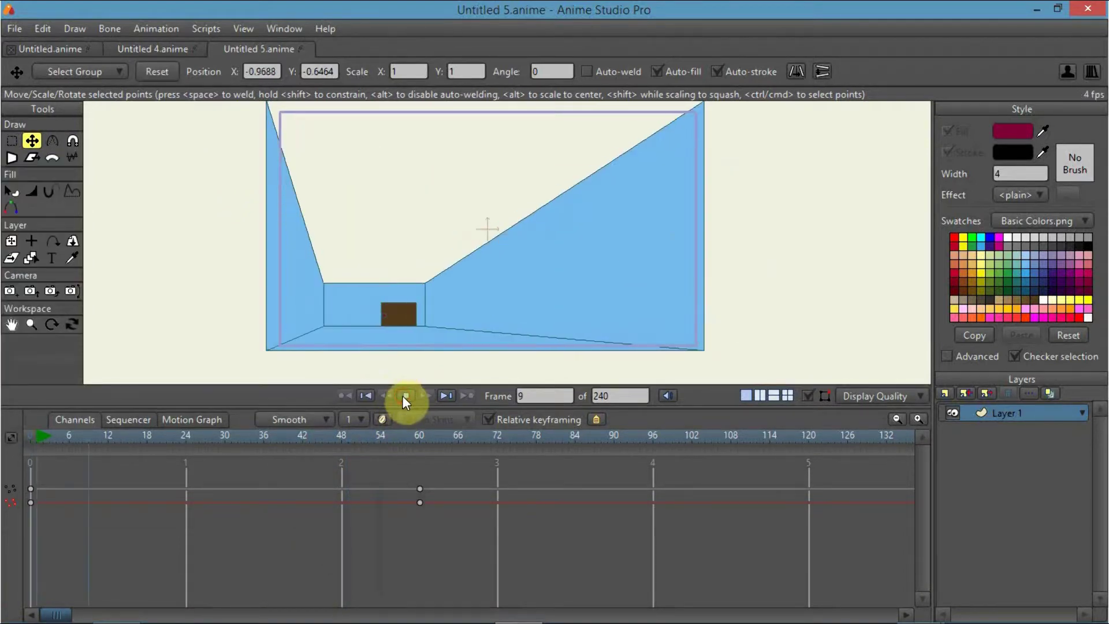
Export frames 1 to 60 as an AVI animation, overwriting the existing Untitled 3 file in the photos folder.
left_click(13, 30)
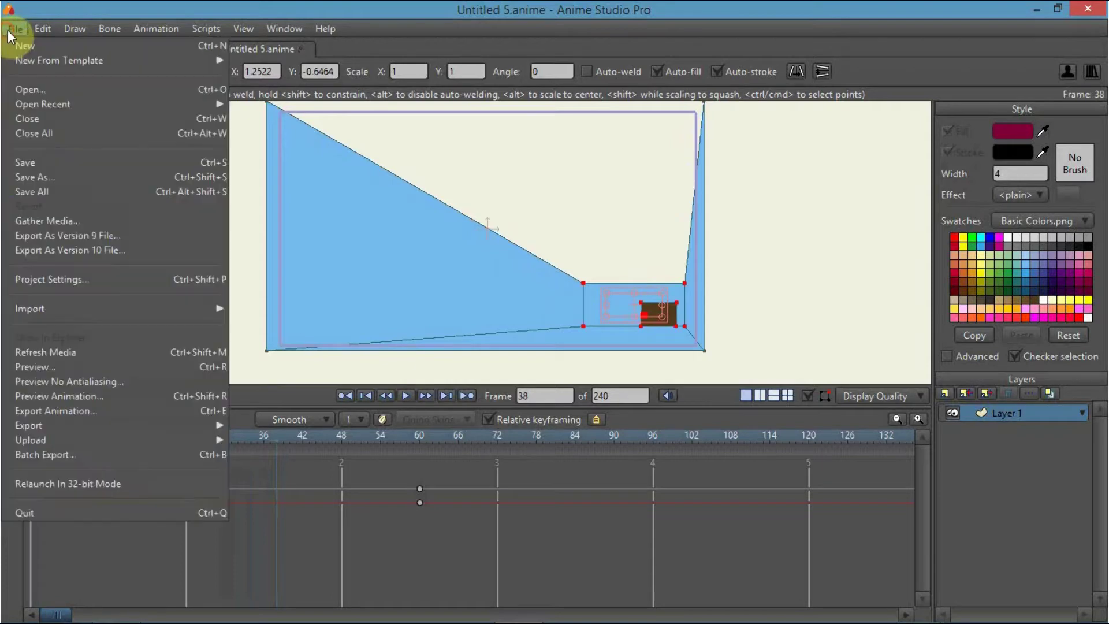
left_click(75, 420)
left_click(385, 108)
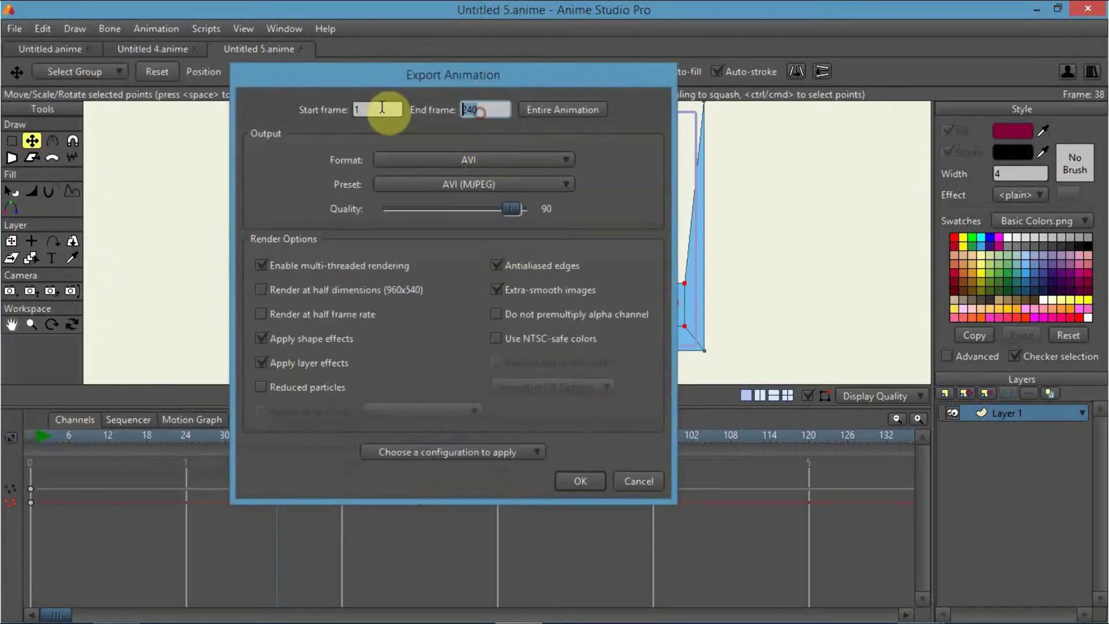
key("Return")
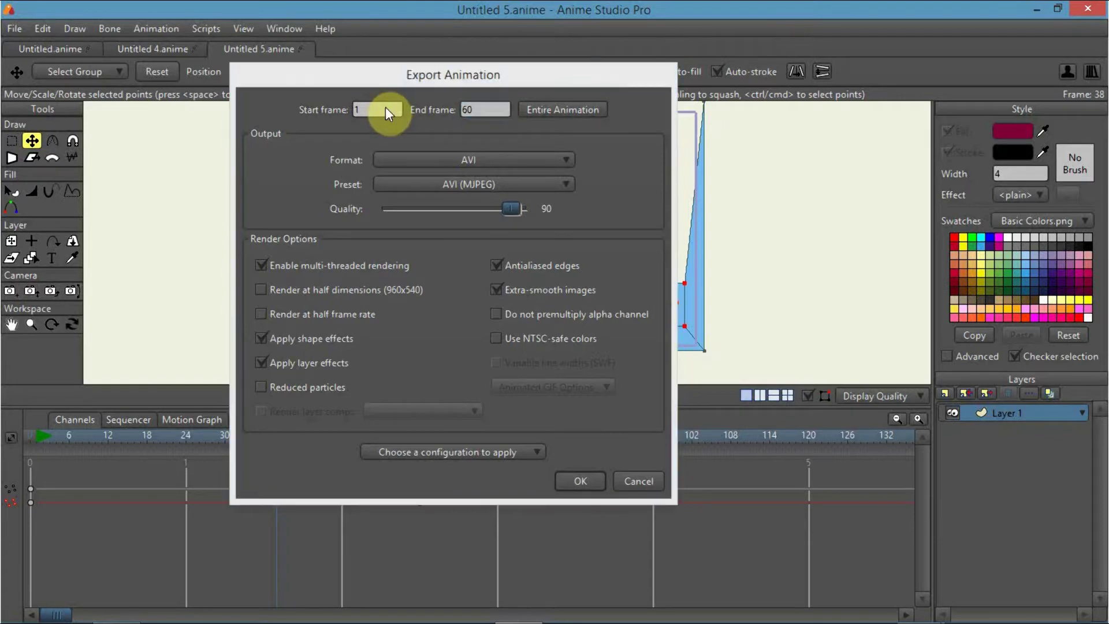
left_click(716, 254)
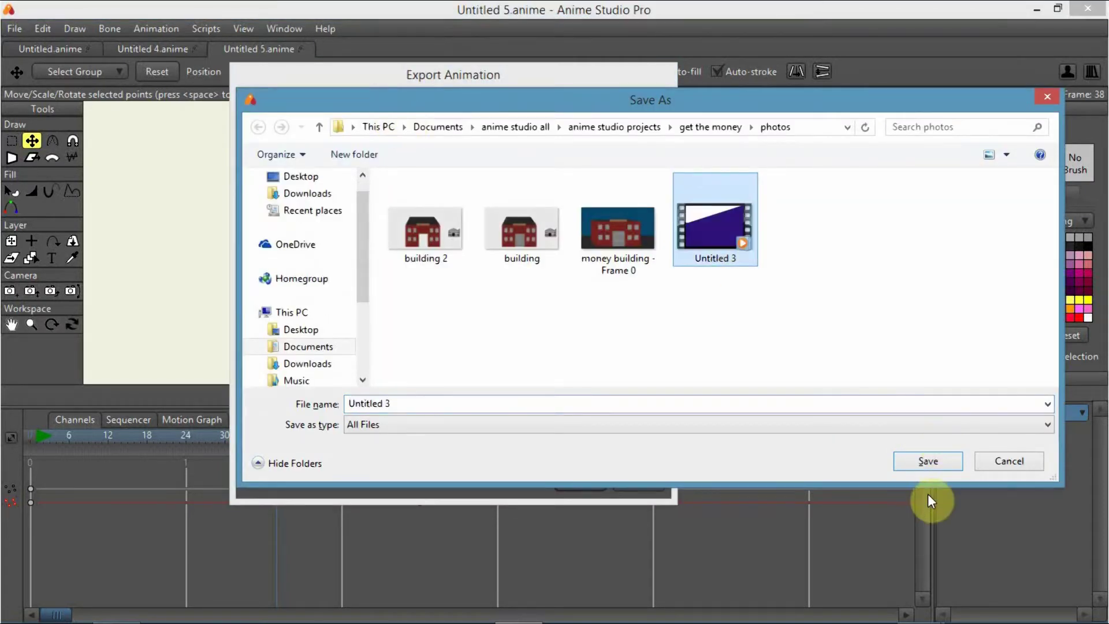
left_click(928, 461)
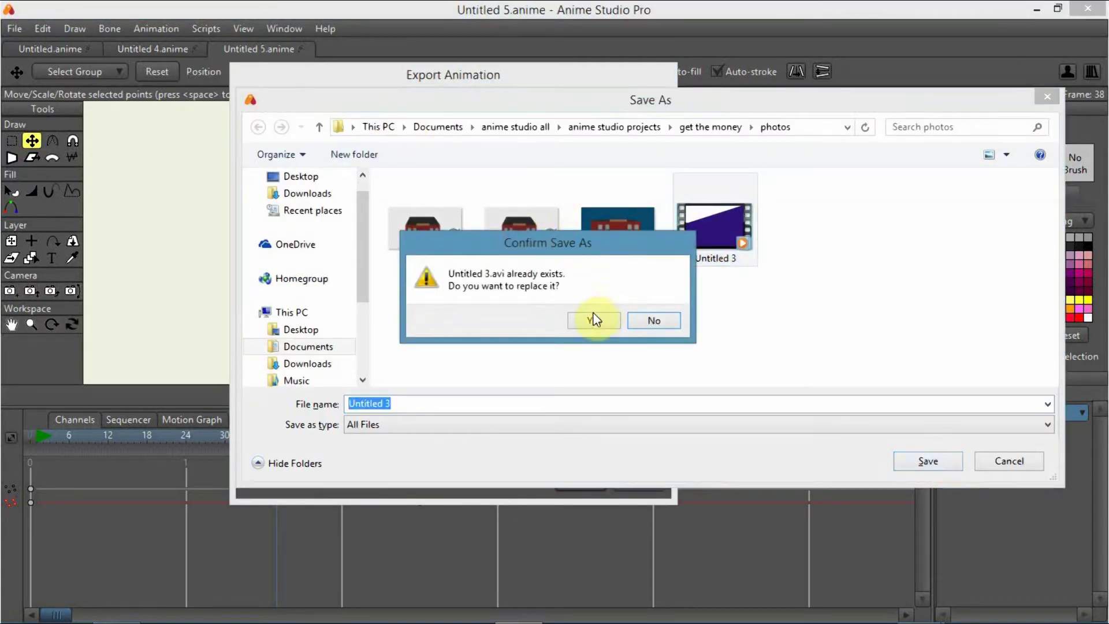
left_click(594, 319)
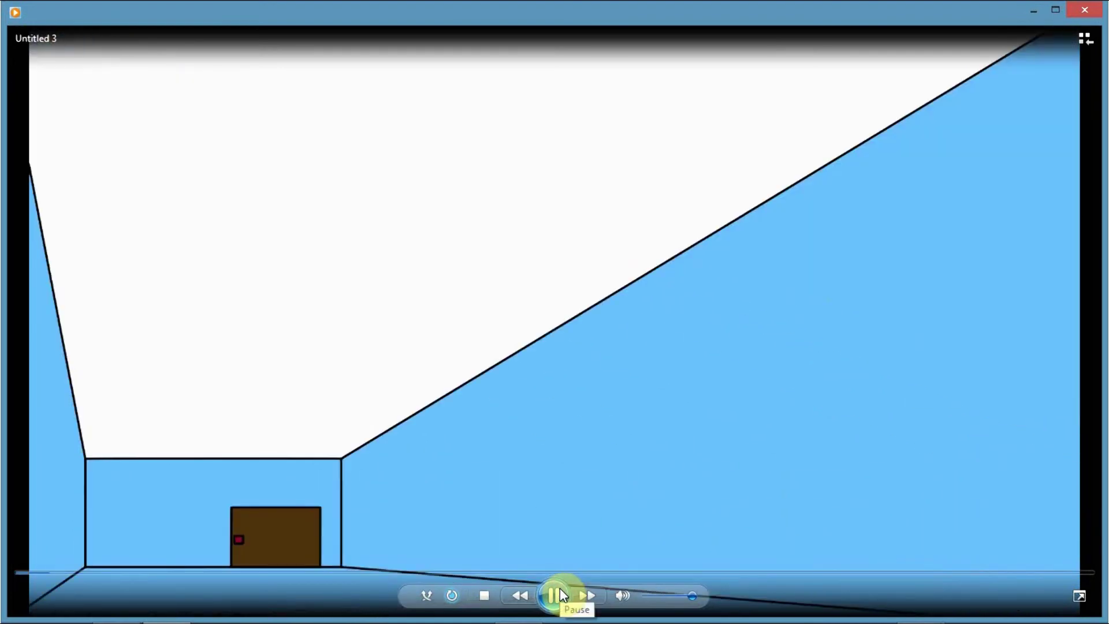
Watch the exported Untitled 3 video and close the player.
left_click(559, 589)
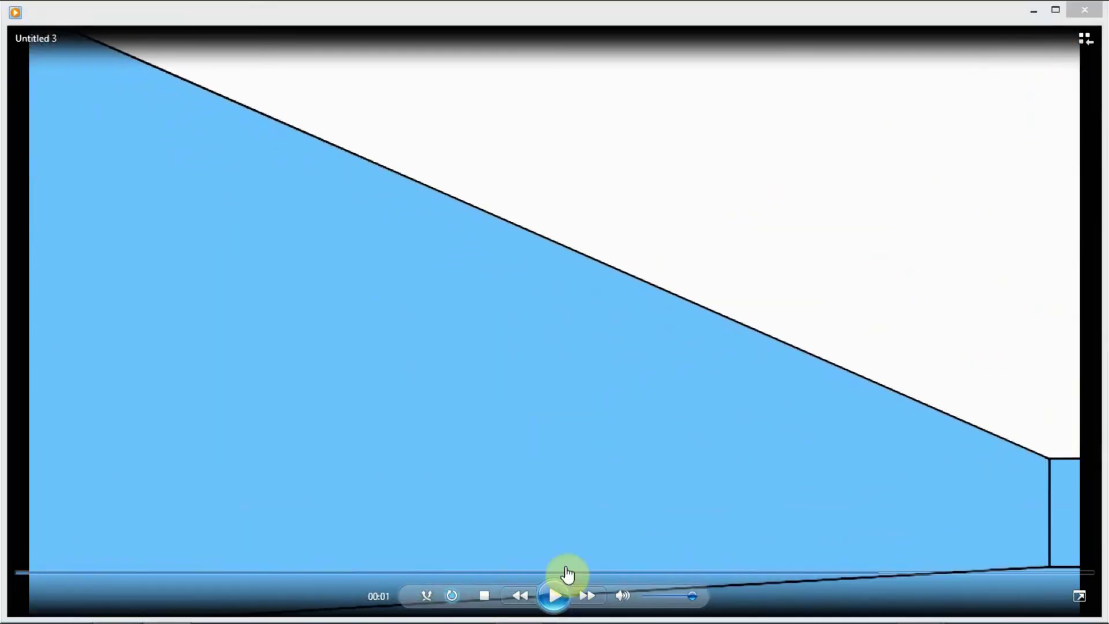
left_click(1096, 7)
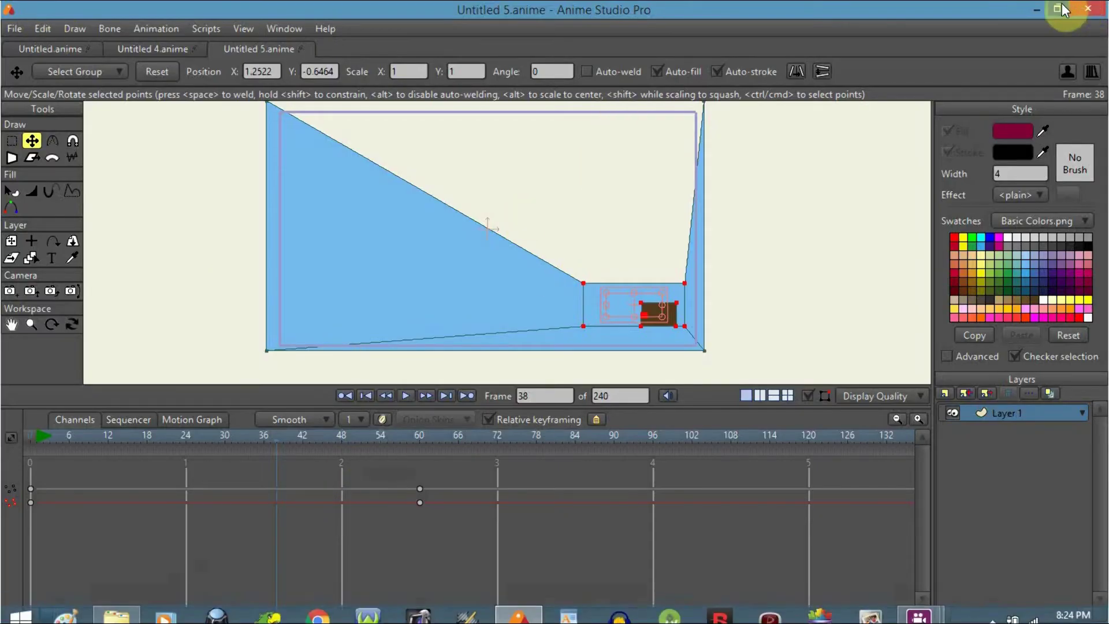
left_click(1039, 8)
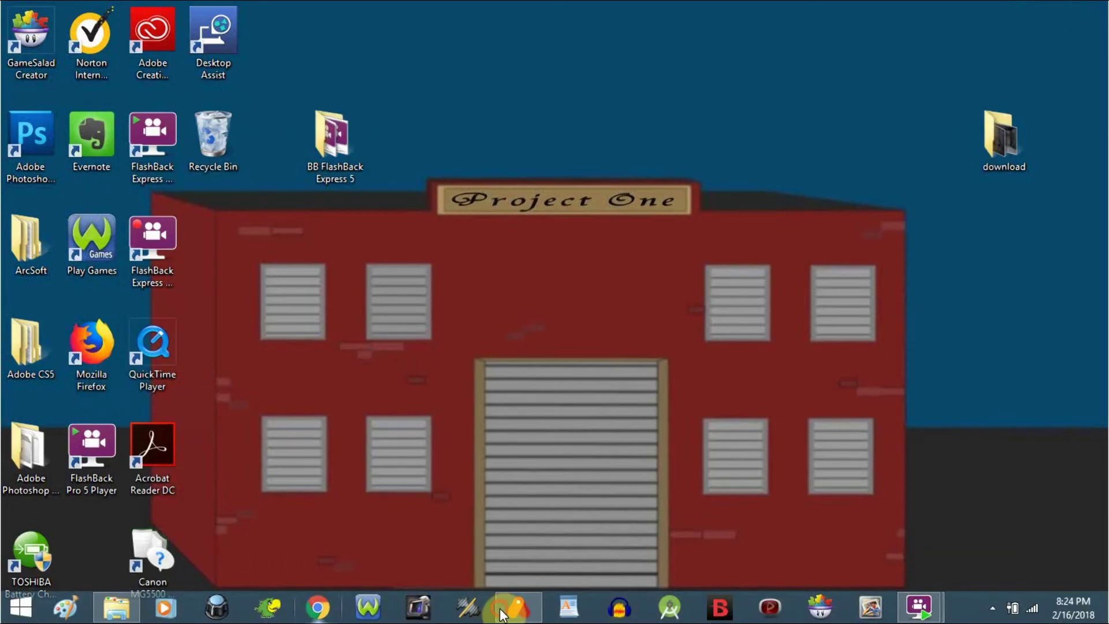
left_click(500, 611)
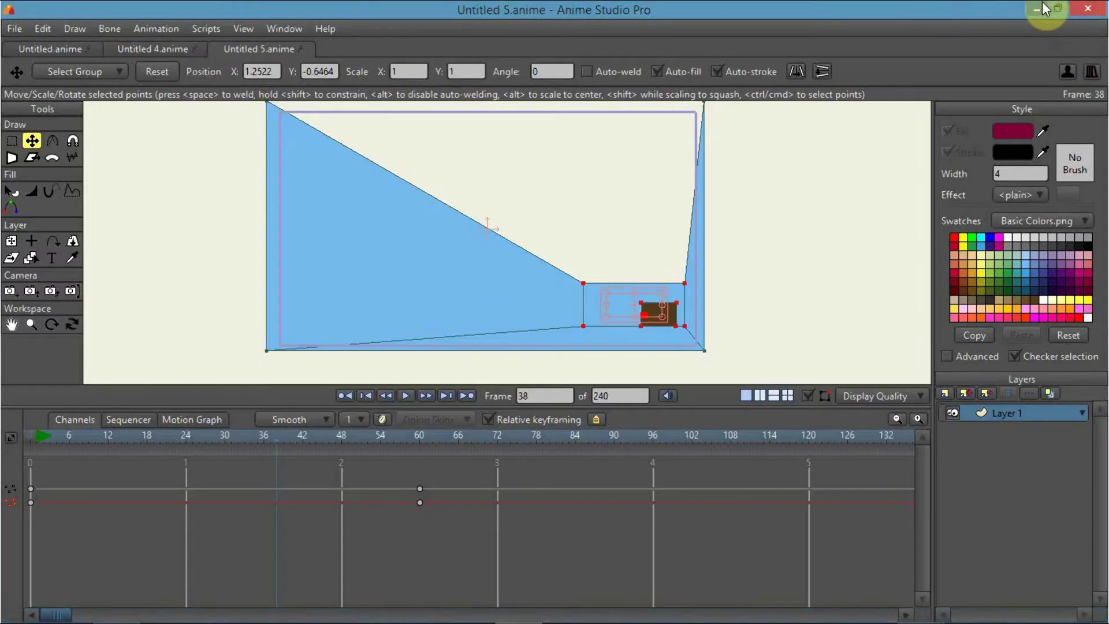
At frame 38, move the selected back wall and door to the room's left side and slightly upward.
mouse_move(1044, 8)
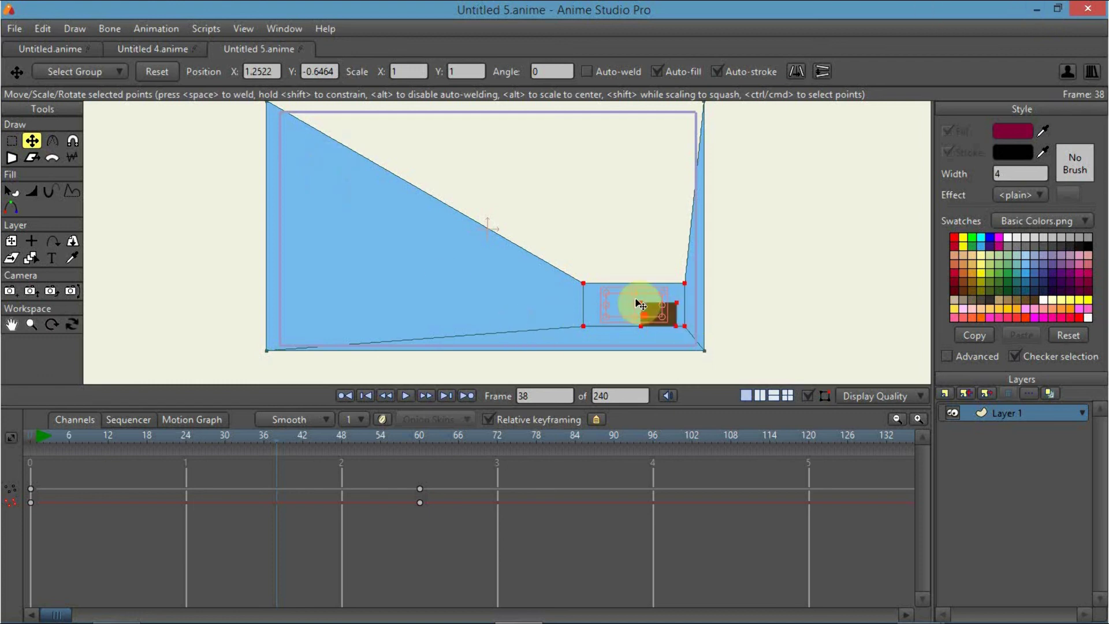
left_click_drag(640, 304, 355, 287)
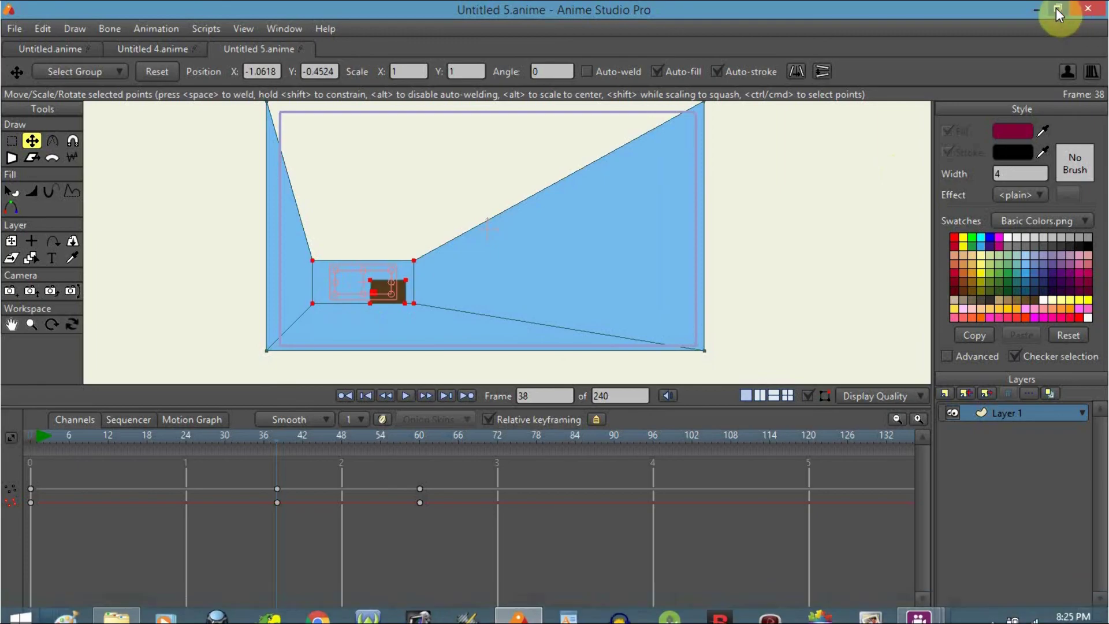